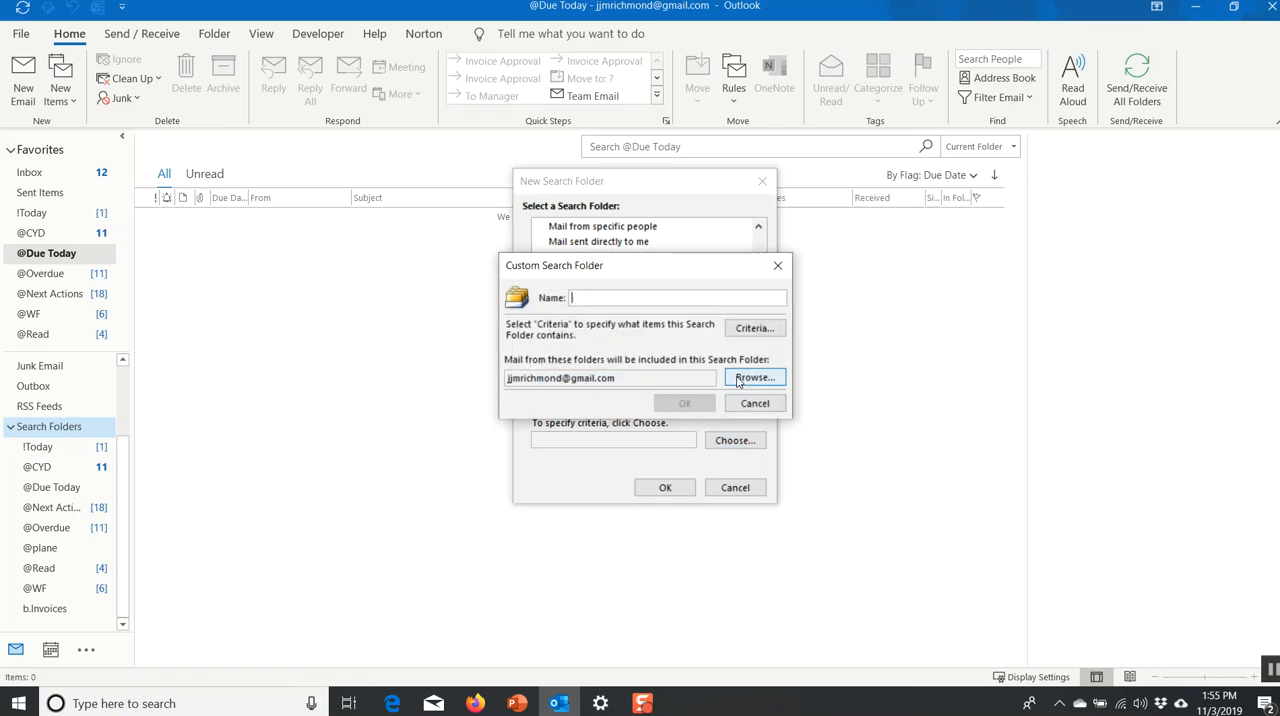
Examine the advanced criteria options for the custom search folder, then dismiss the criteria dialog without setting any.
click(750, 330)
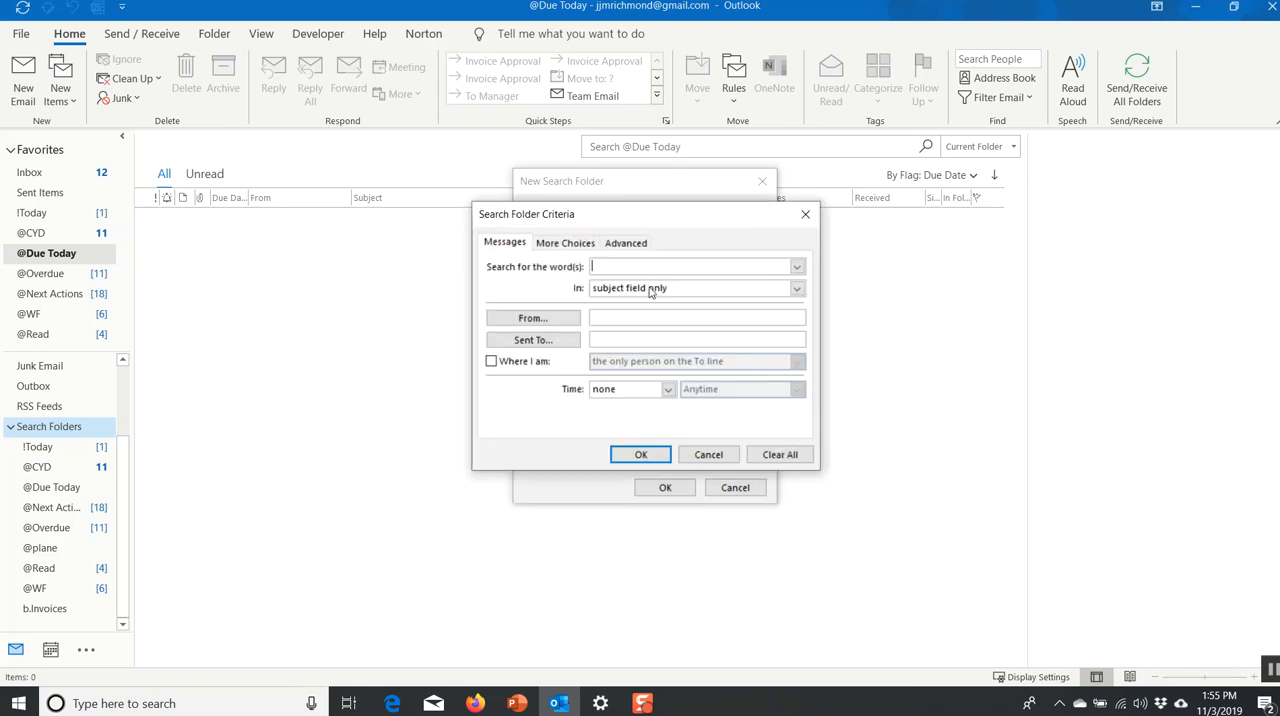
click(625, 243)
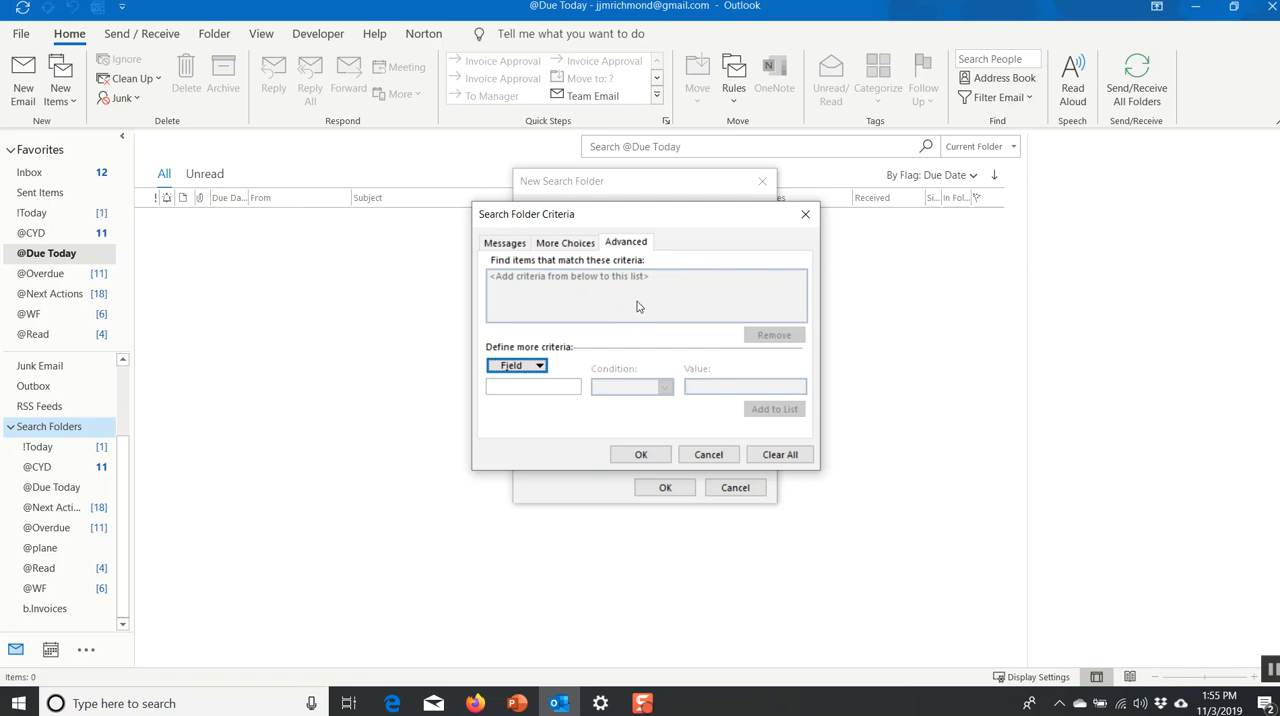
click(714, 458)
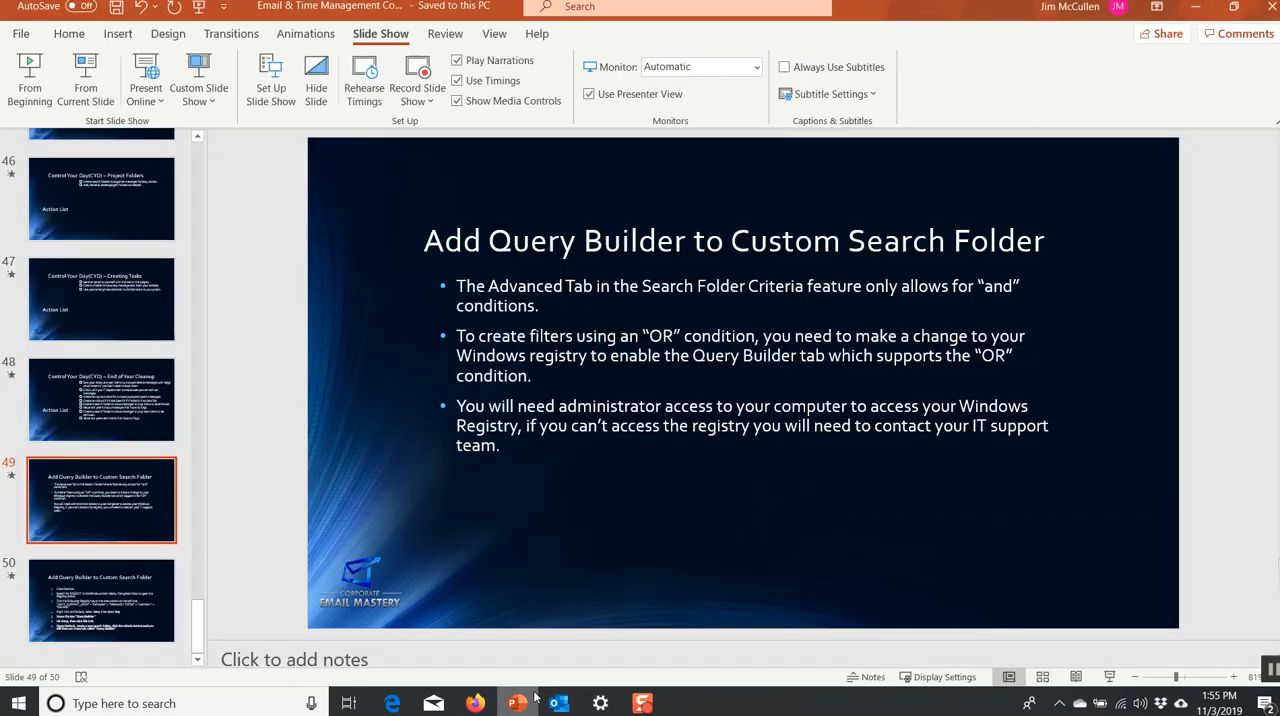
Switch to PowerPoint and review the slide on adding Query Builder to a custom search folder.
click(517, 703)
click(172, 569)
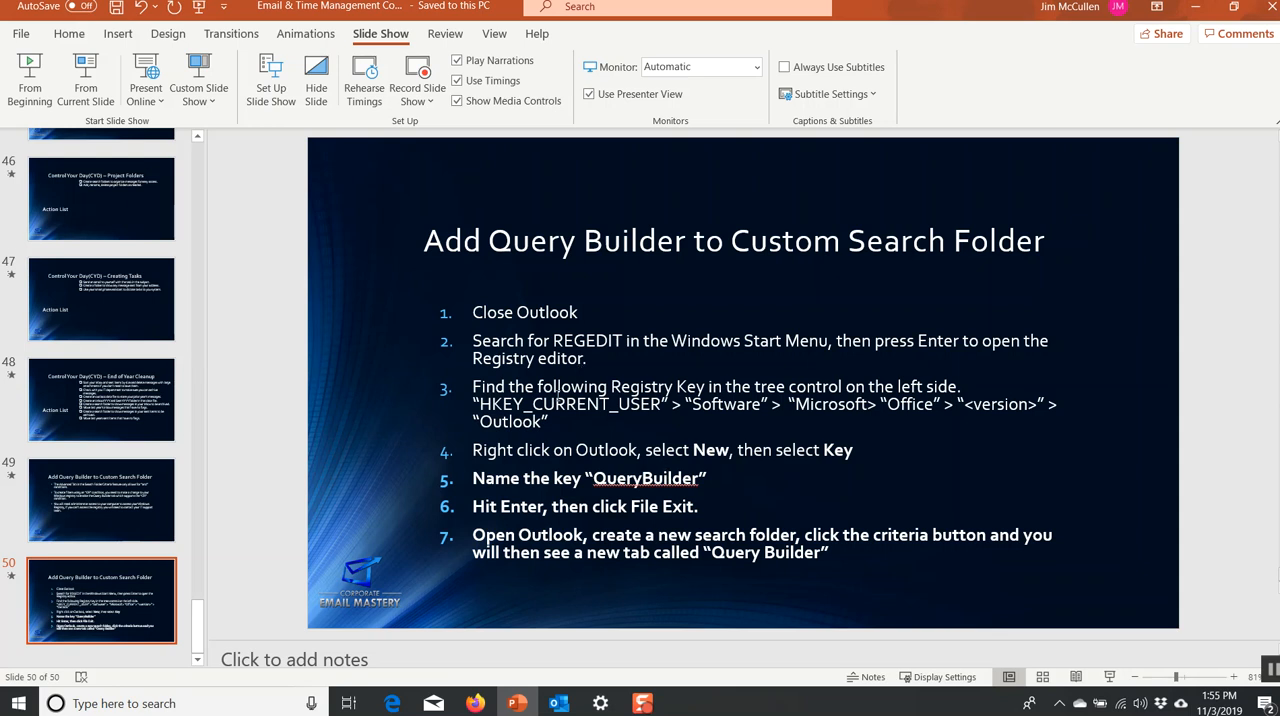
Search Windows for regedit and open Registry Editor.
click(22, 703)
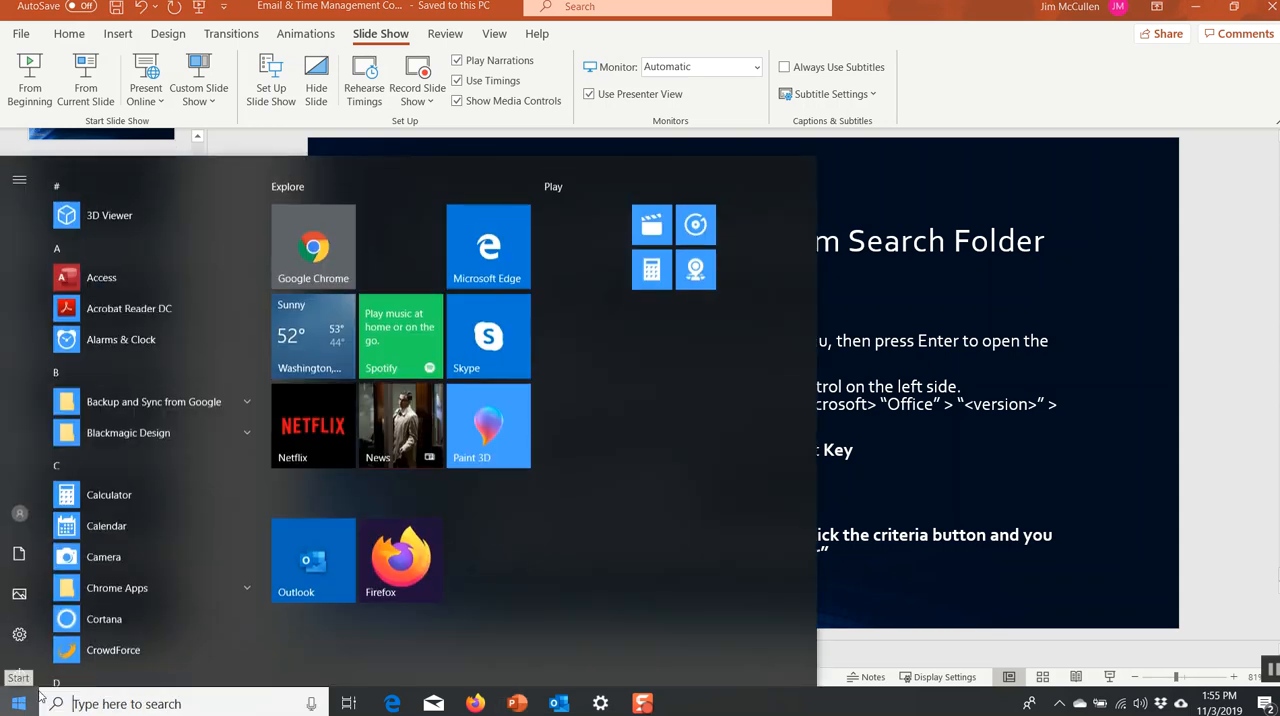
text(regedit)
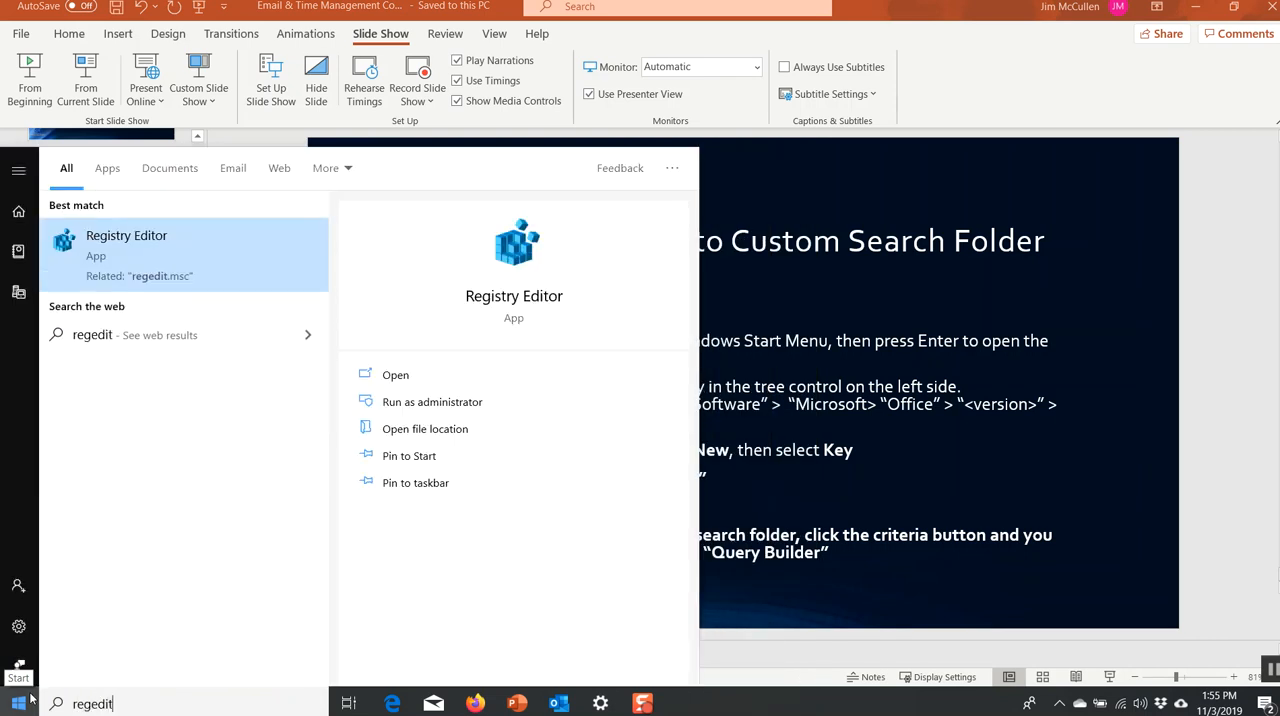
click(121, 250)
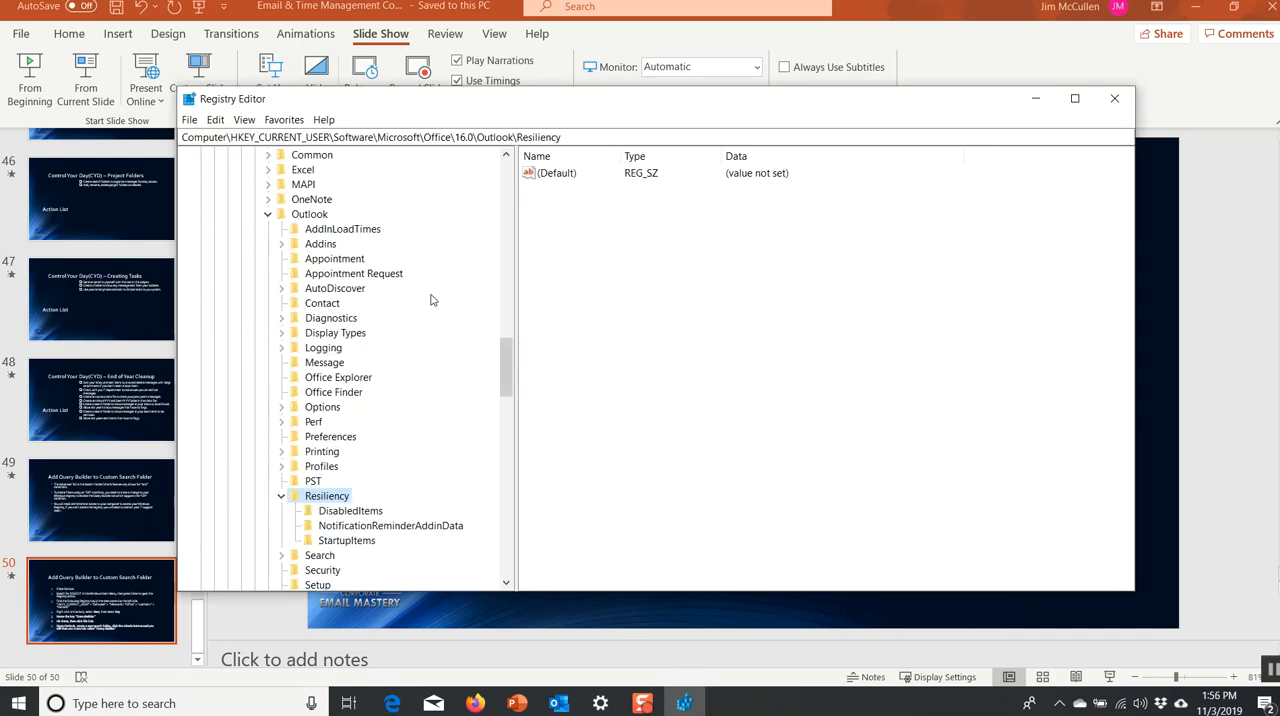
Locate HKEY_CURRENT_USER > Software > Microsoft > Office in the registry tree and collapse its Outlook and 16.0 branches.
drag(506, 380, 508, 195)
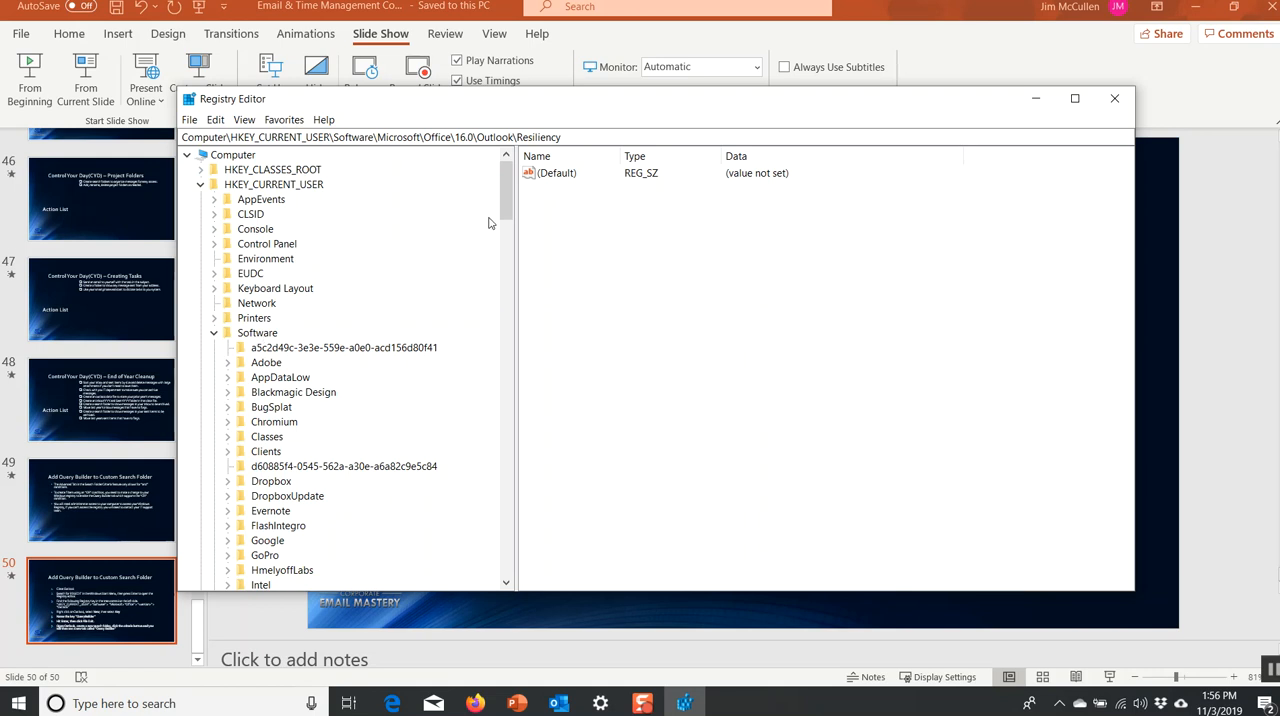
scroll(504, 248, down, 7)
scroll(504, 248, down, 1)
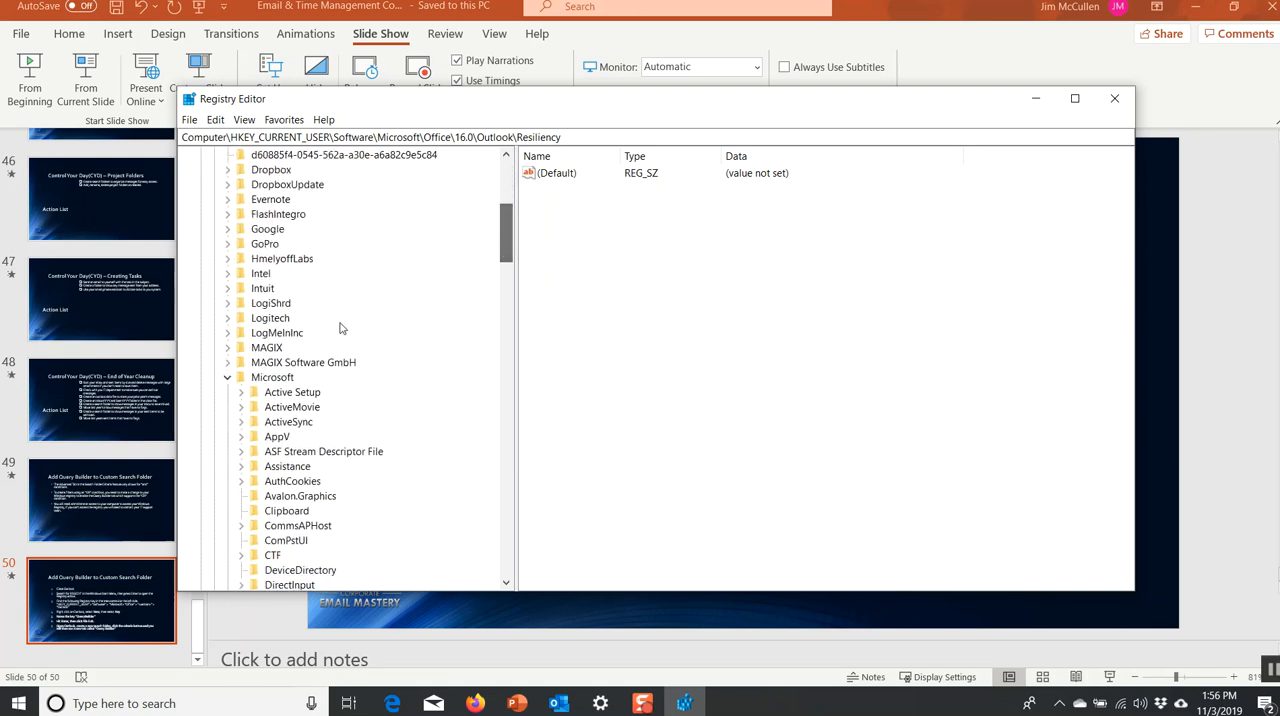
drag(507, 235, 491, 323)
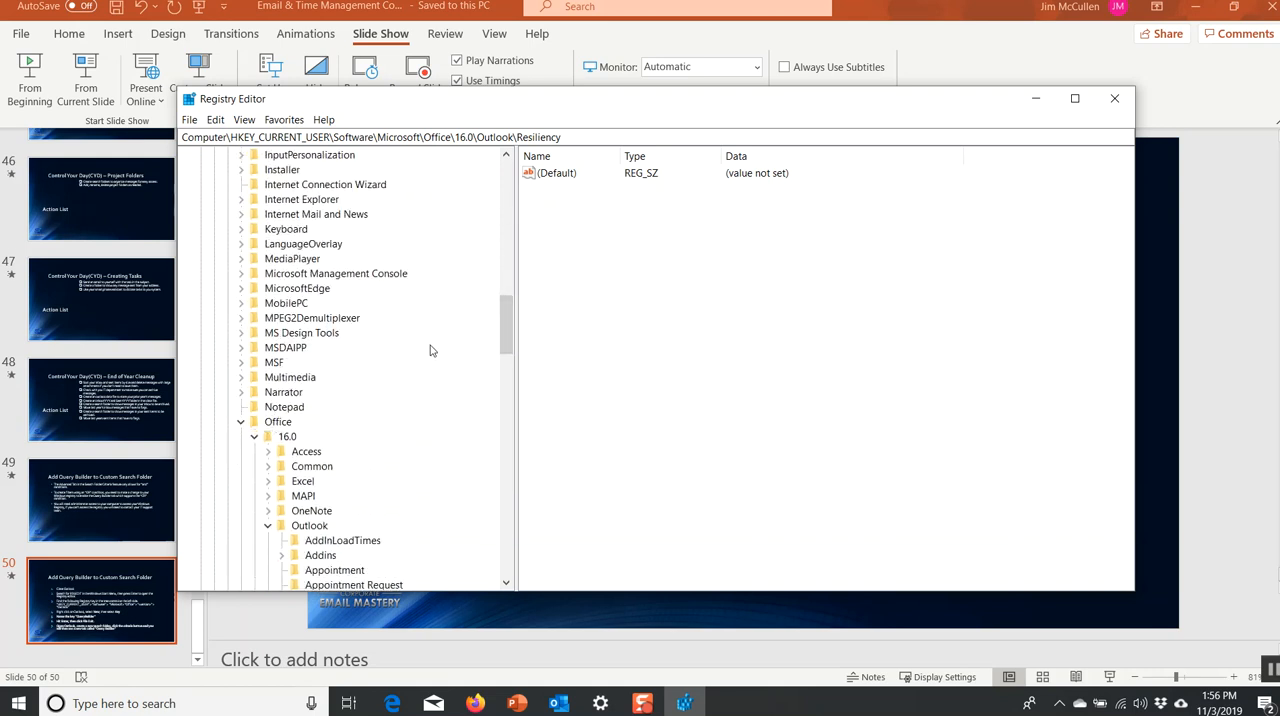
drag(503, 317, 505, 350)
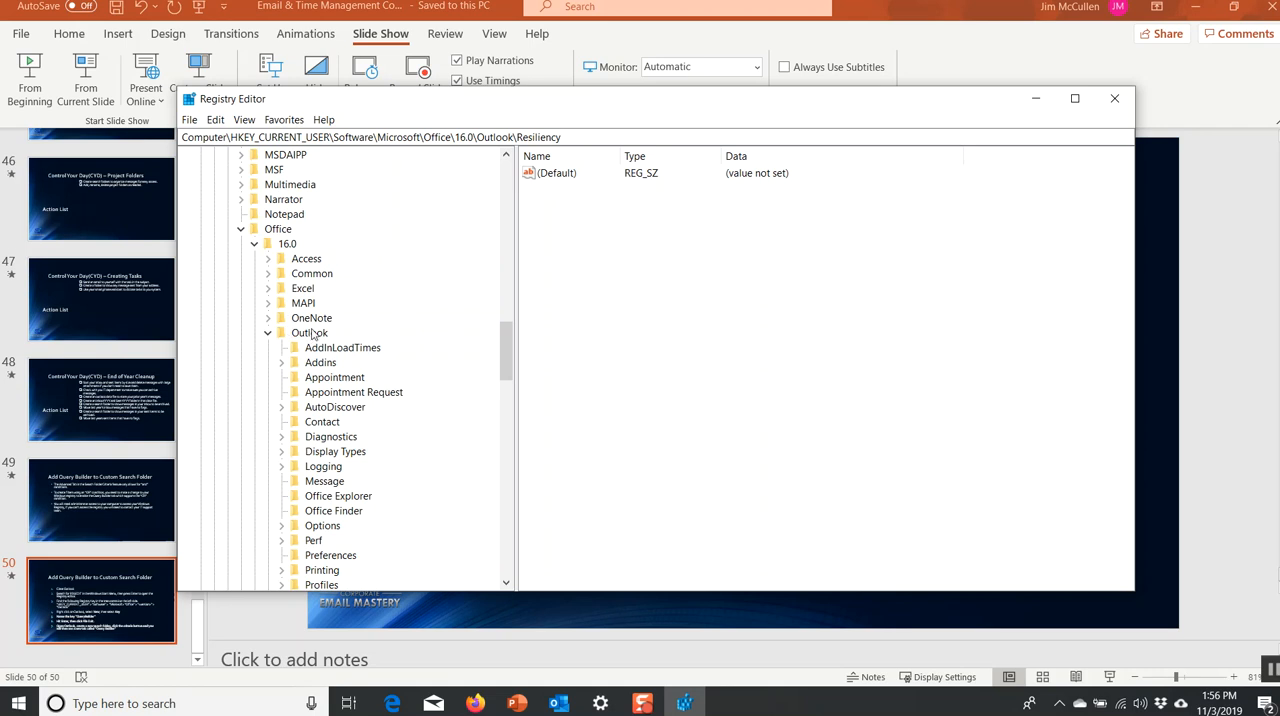
scroll(495, 350, down, 1)
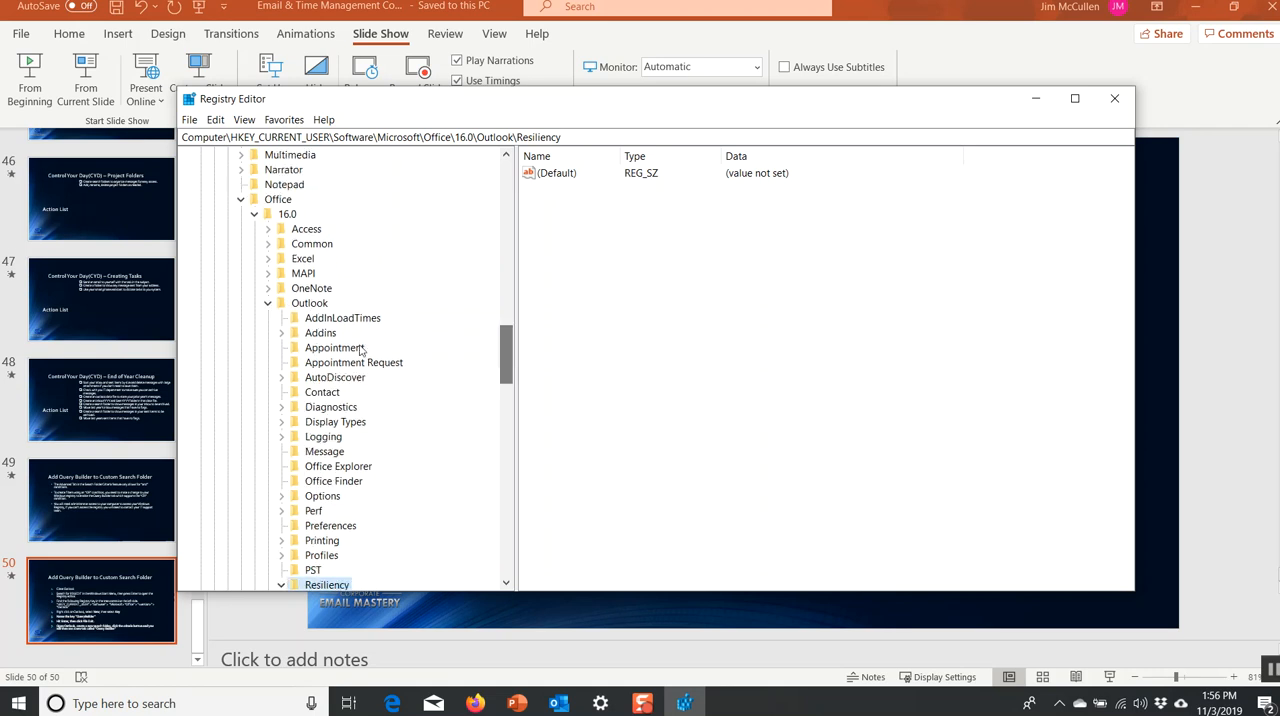
click(269, 304)
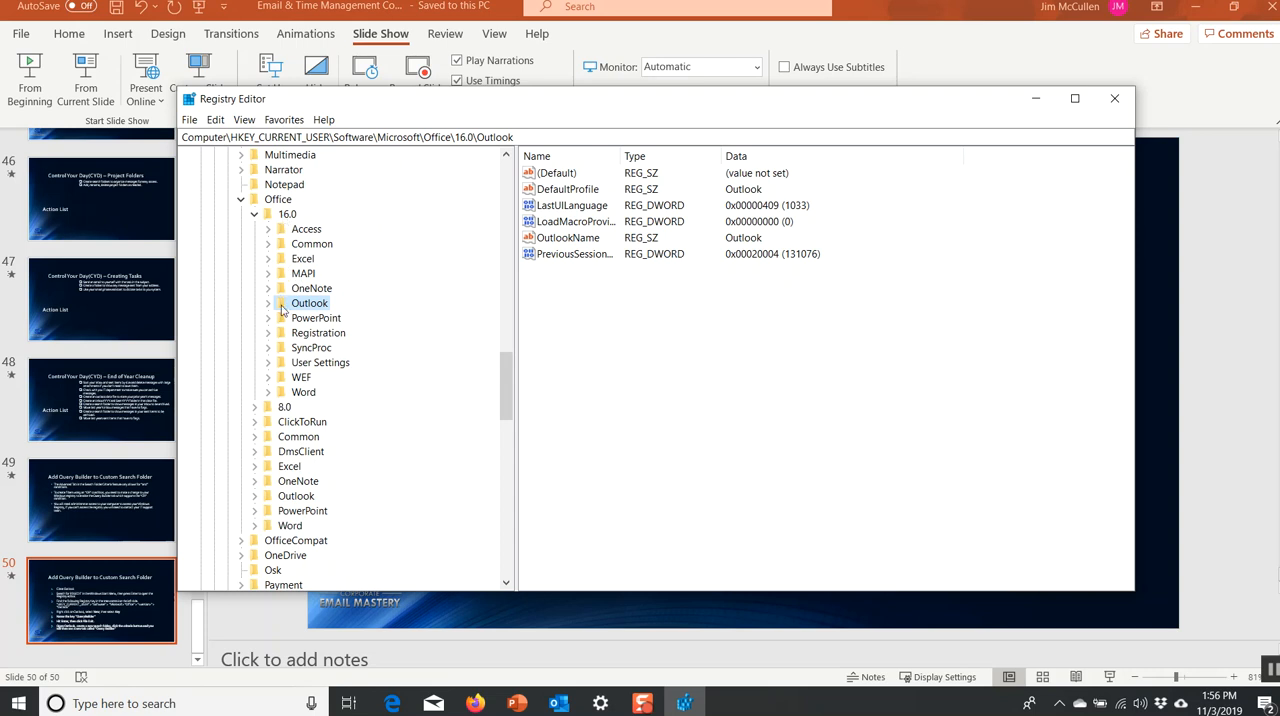
click(255, 215)
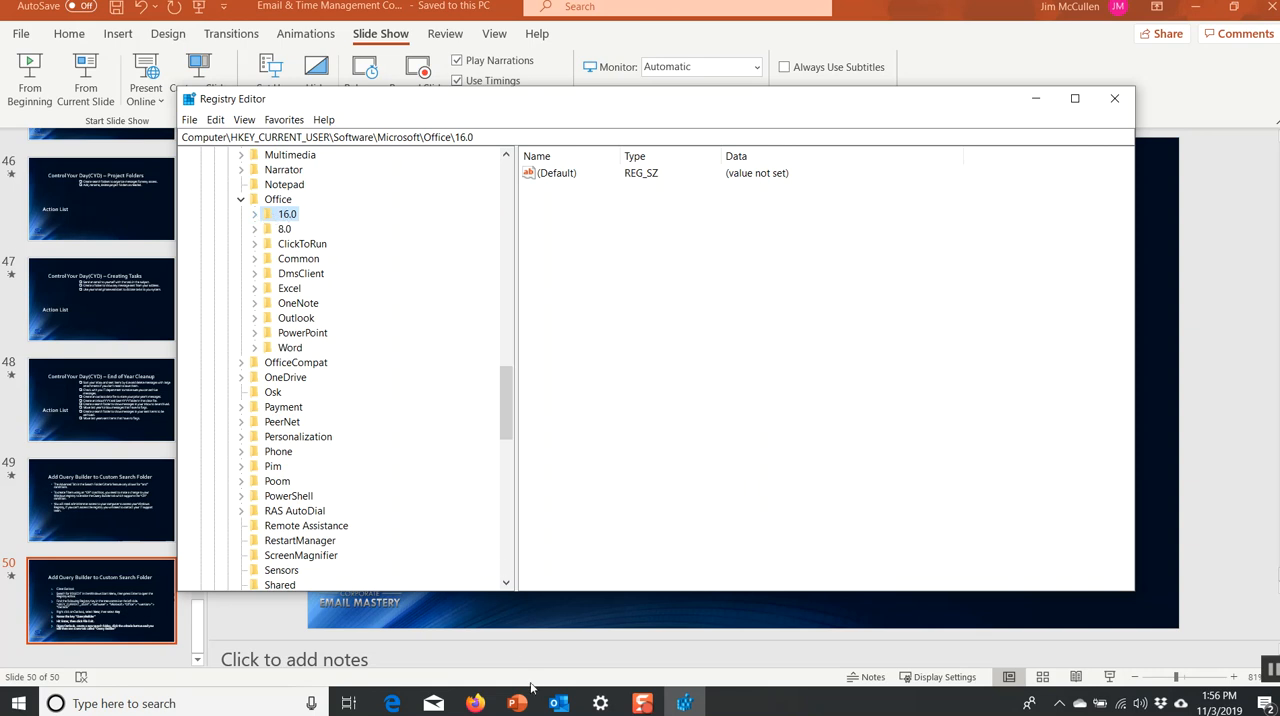
Switch to Outlook, cancel the pending custom search folder and close the program.
click(558, 703)
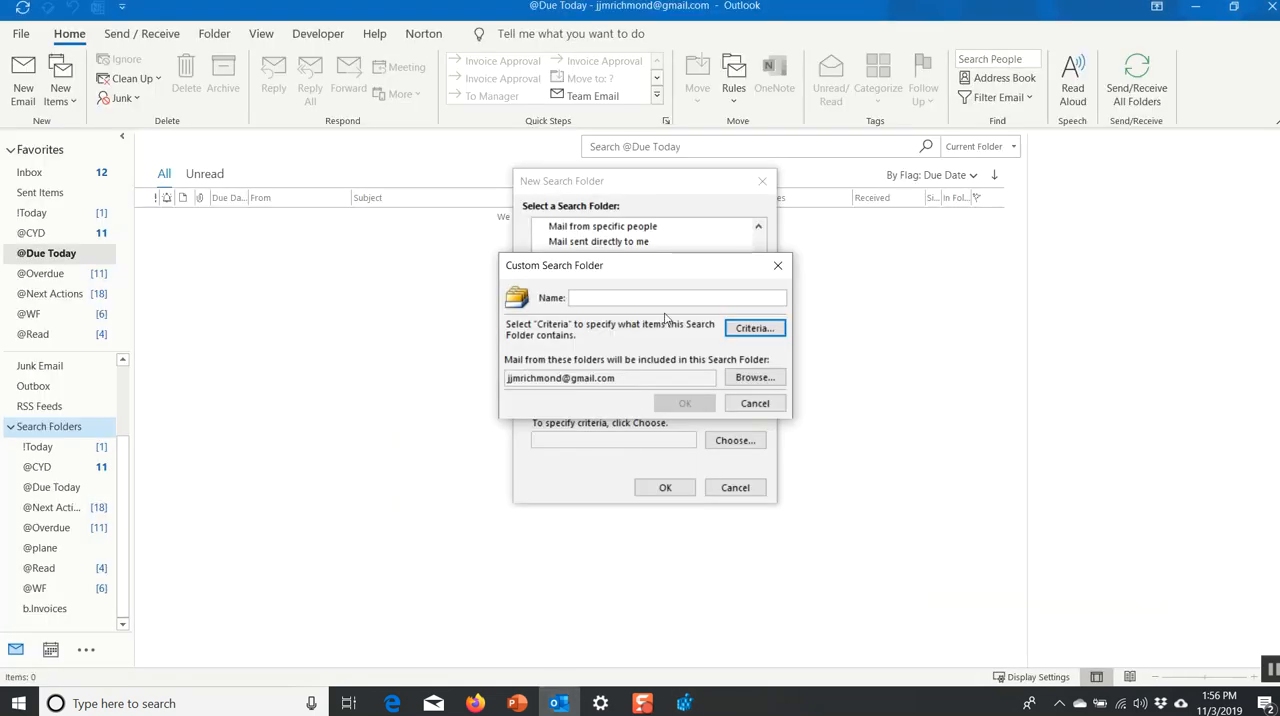
click(755, 403)
click(735, 487)
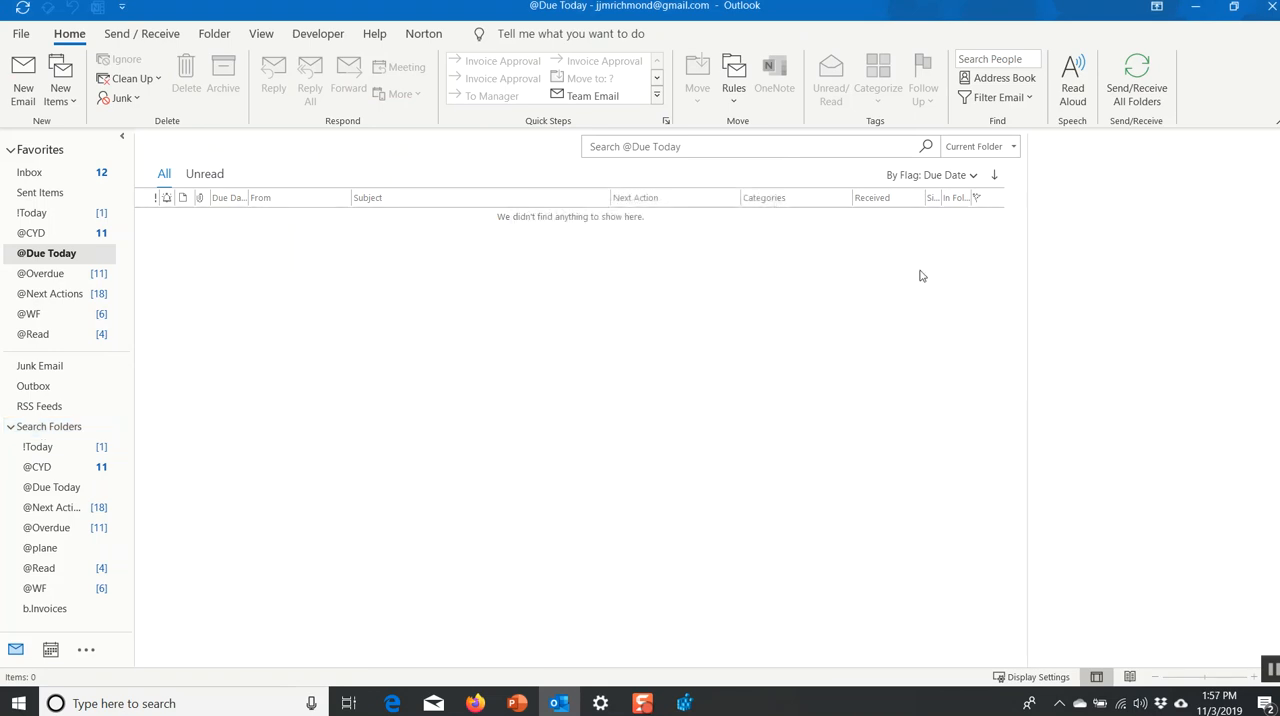
click(1270, 8)
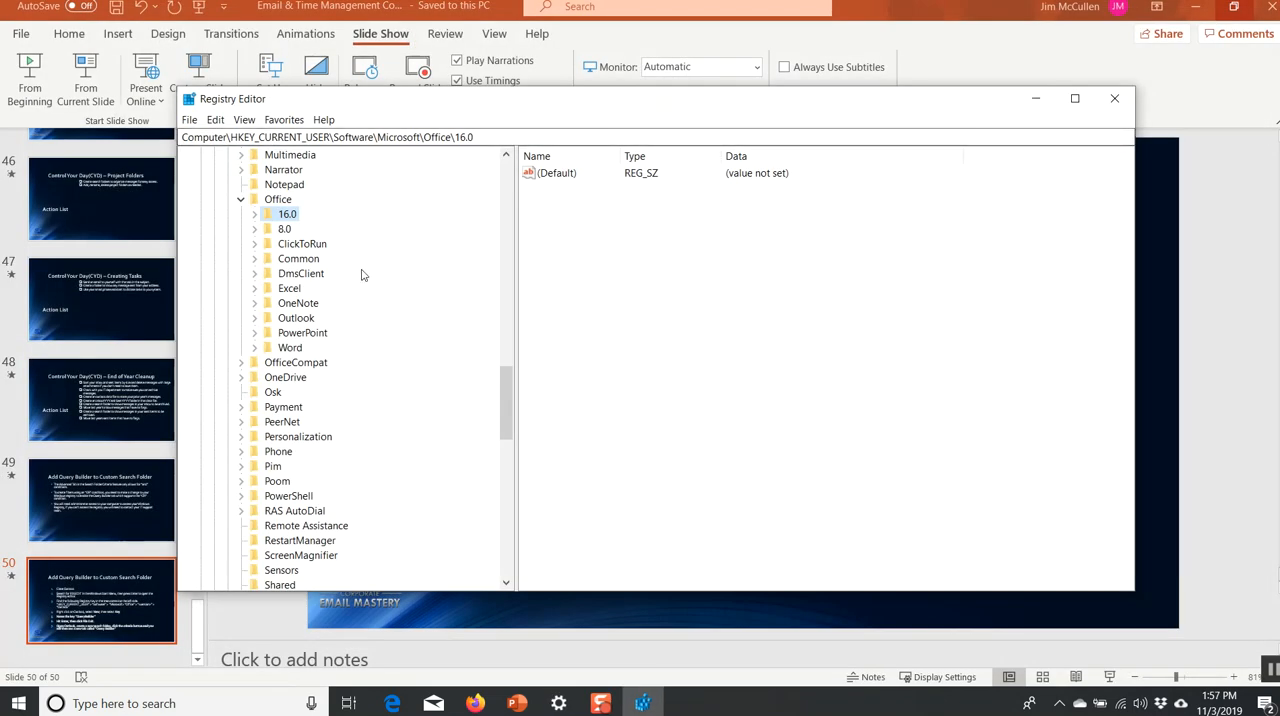
Create a new key under Office > 16.0 > Outlook in the registry.
click(254, 214)
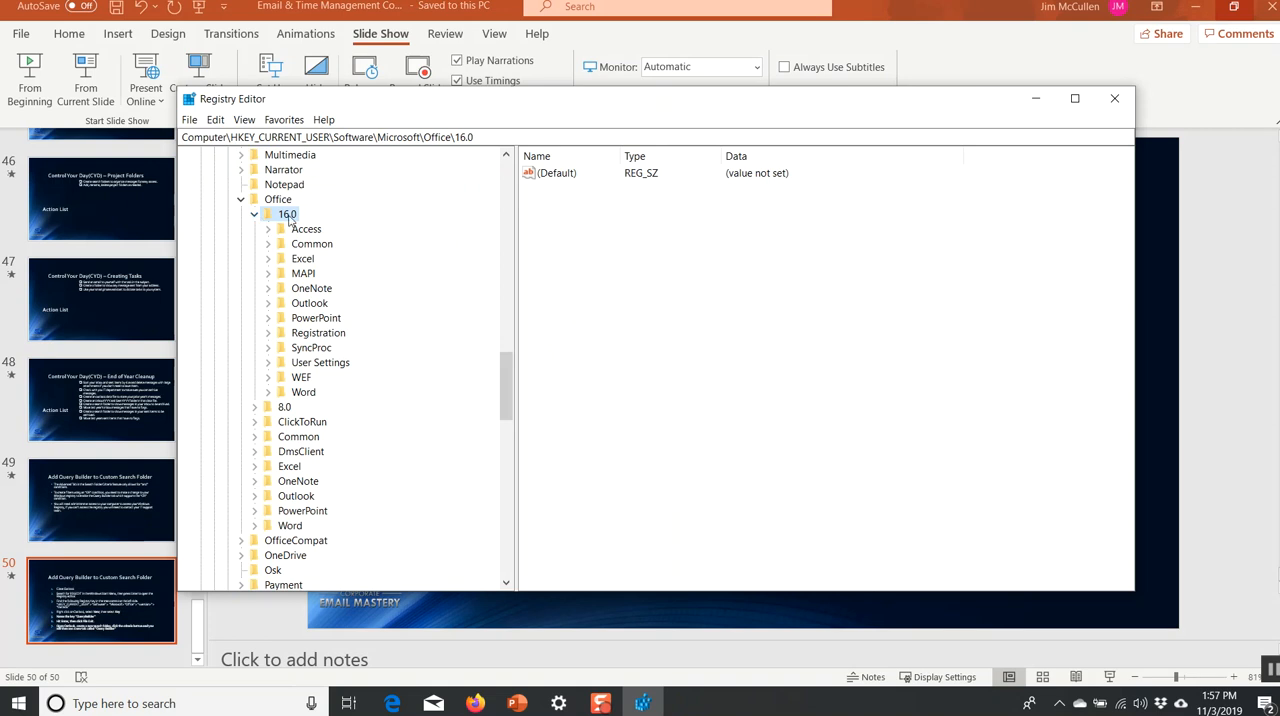
click(310, 302)
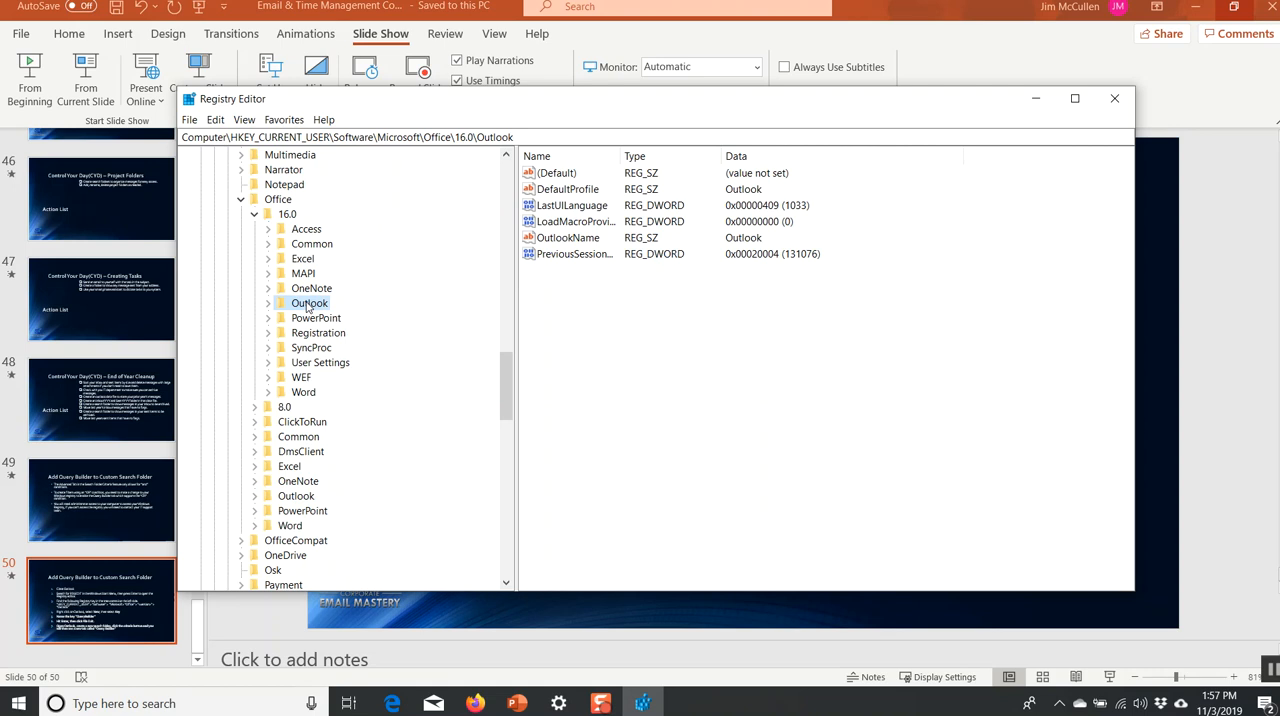
right_click(308, 307)
mouse_move(360, 330)
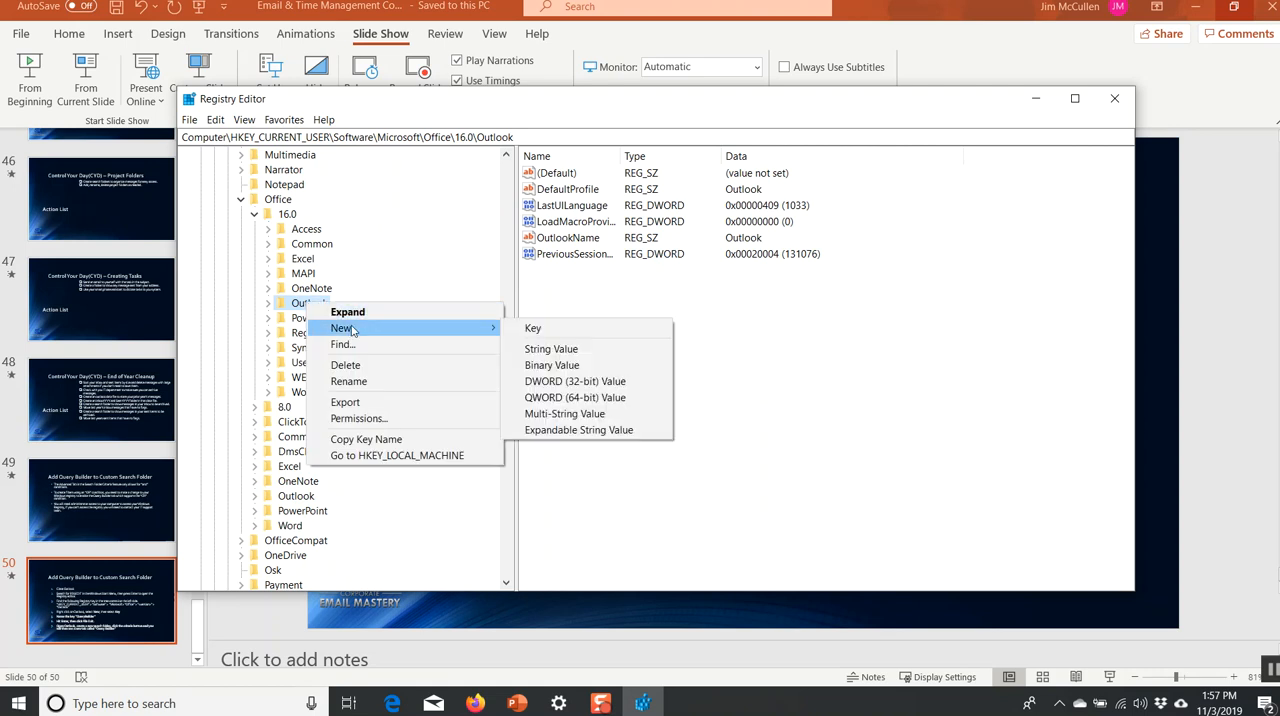
click(534, 329)
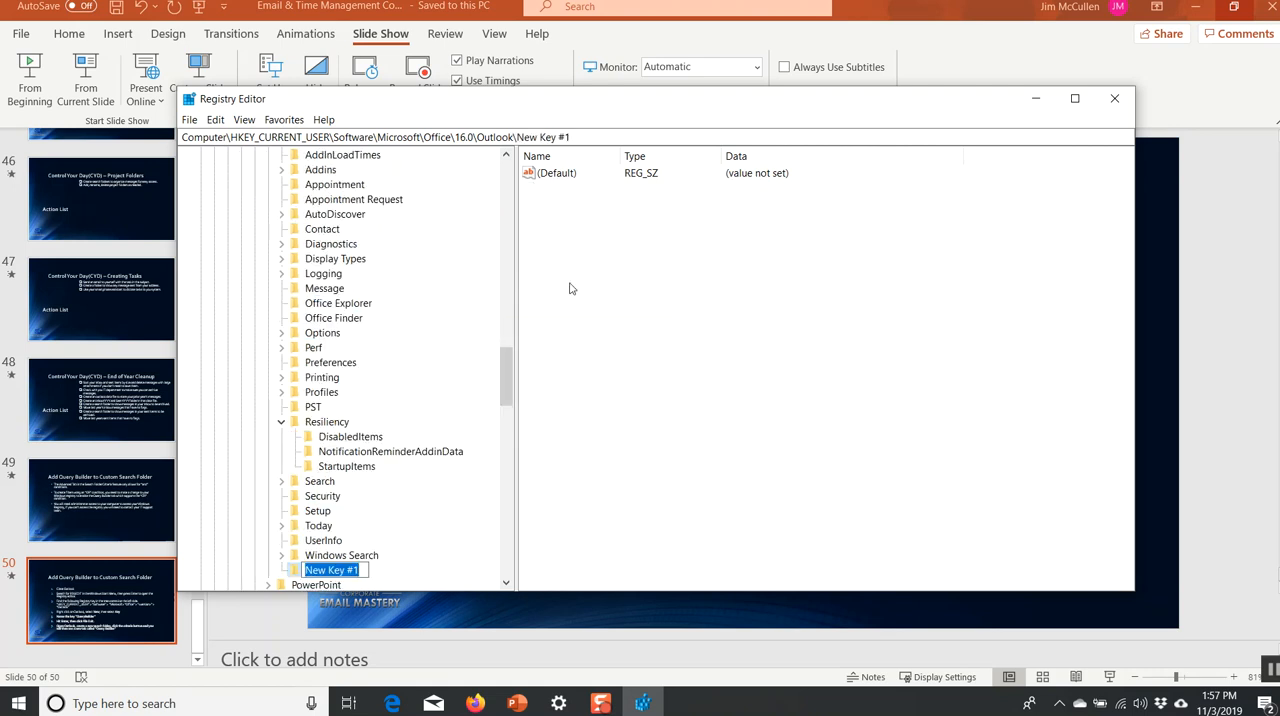
Name the new registry key QueryBuilder and exit Registry Editor.
text(Quer)
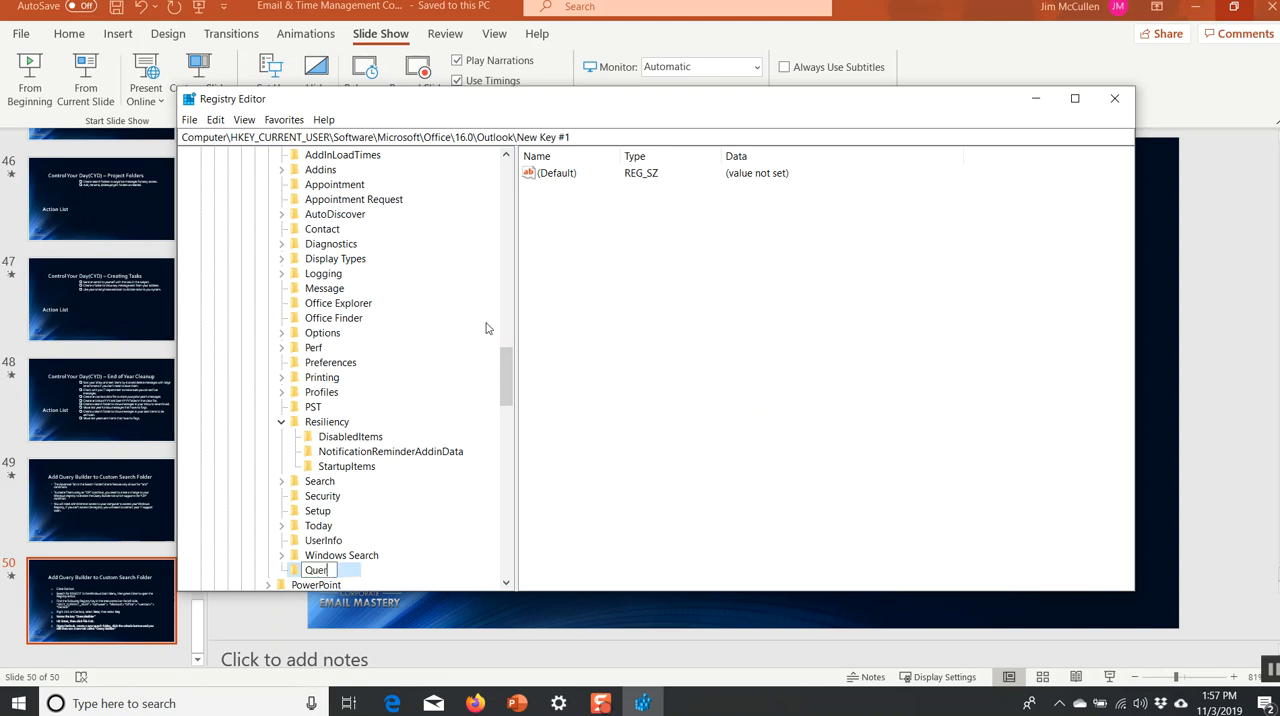
text(yBuilder)
key(BackSpace)
key(BackSpace)
key(BackSpace)
key(BackSpace)
key(BackSpace)
key(BackSpace)
key(BackSpace)
text(Builder)
key(Return)
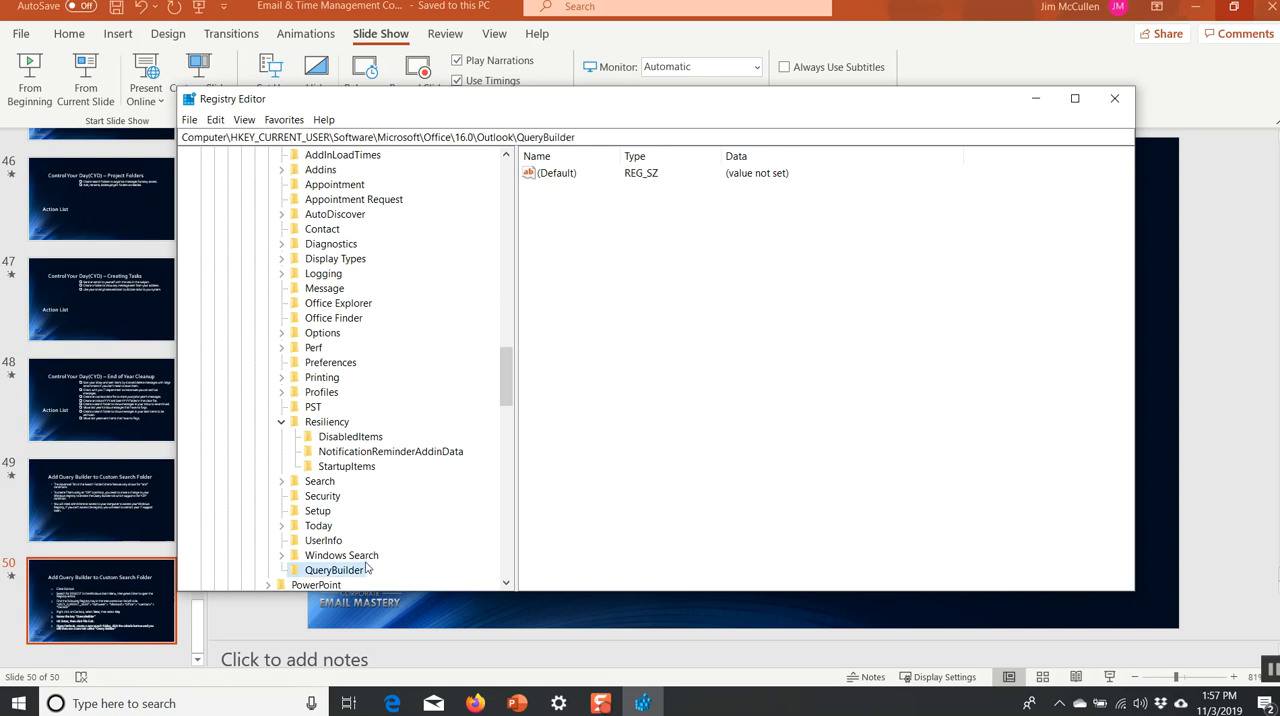
click(189, 119)
click(211, 270)
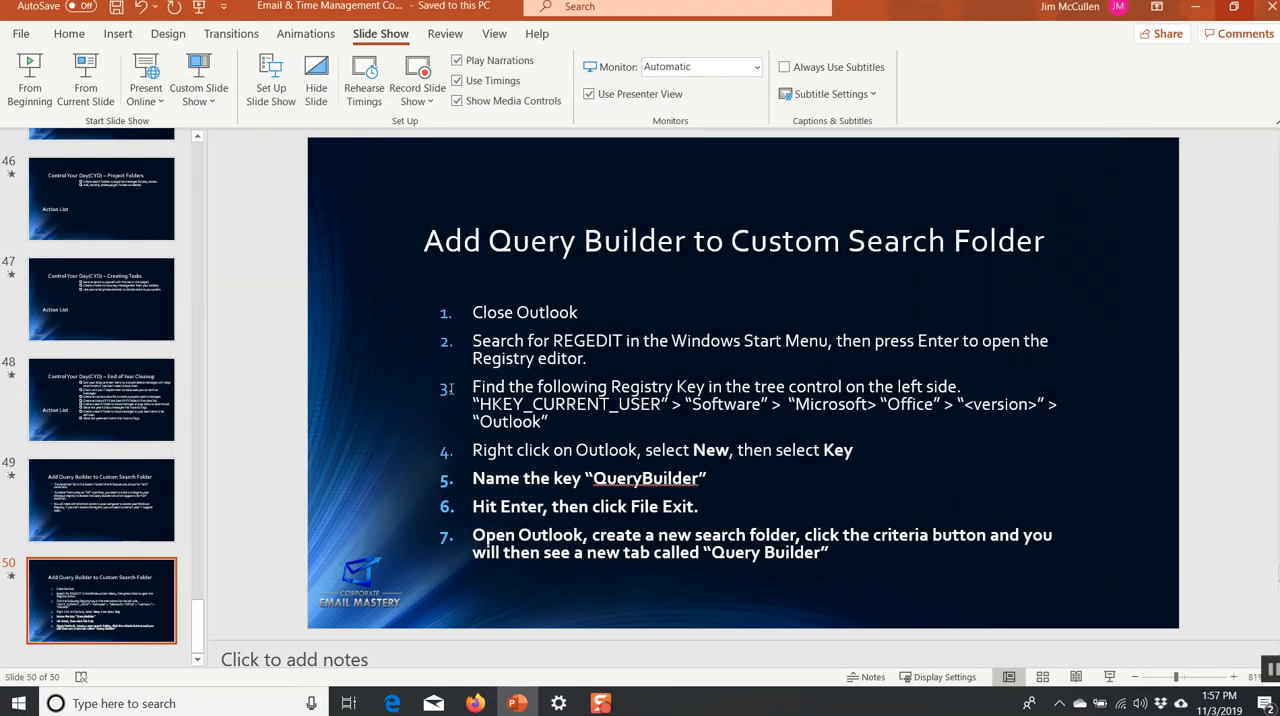
Start Outlook again and choose the mail profile to load.
click(18, 703)
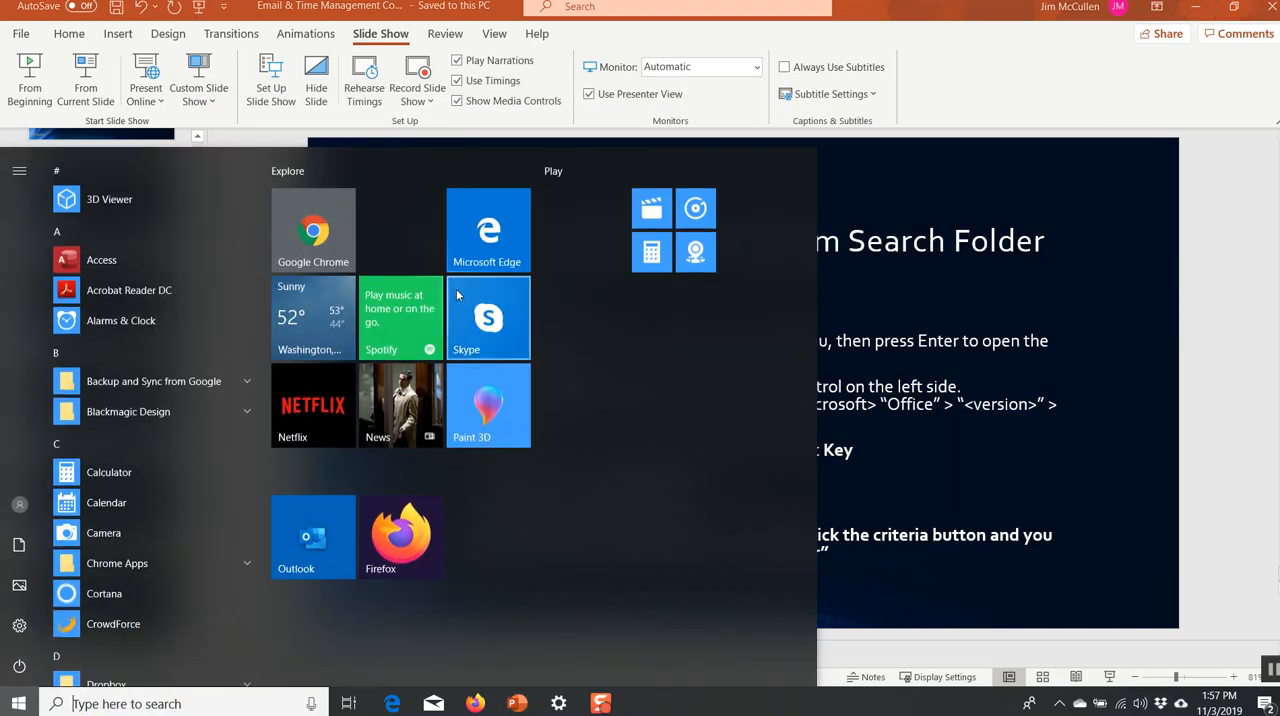
click(324, 572)
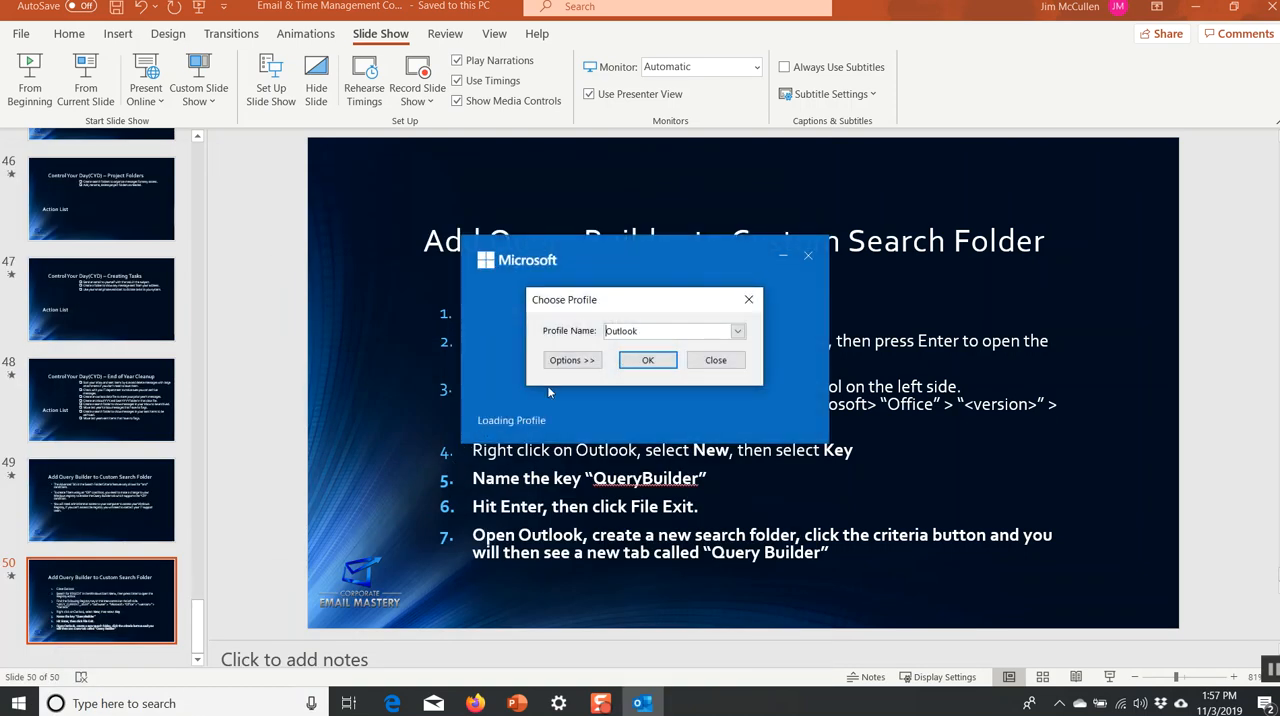
click(737, 331)
click(680, 345)
click(660, 362)
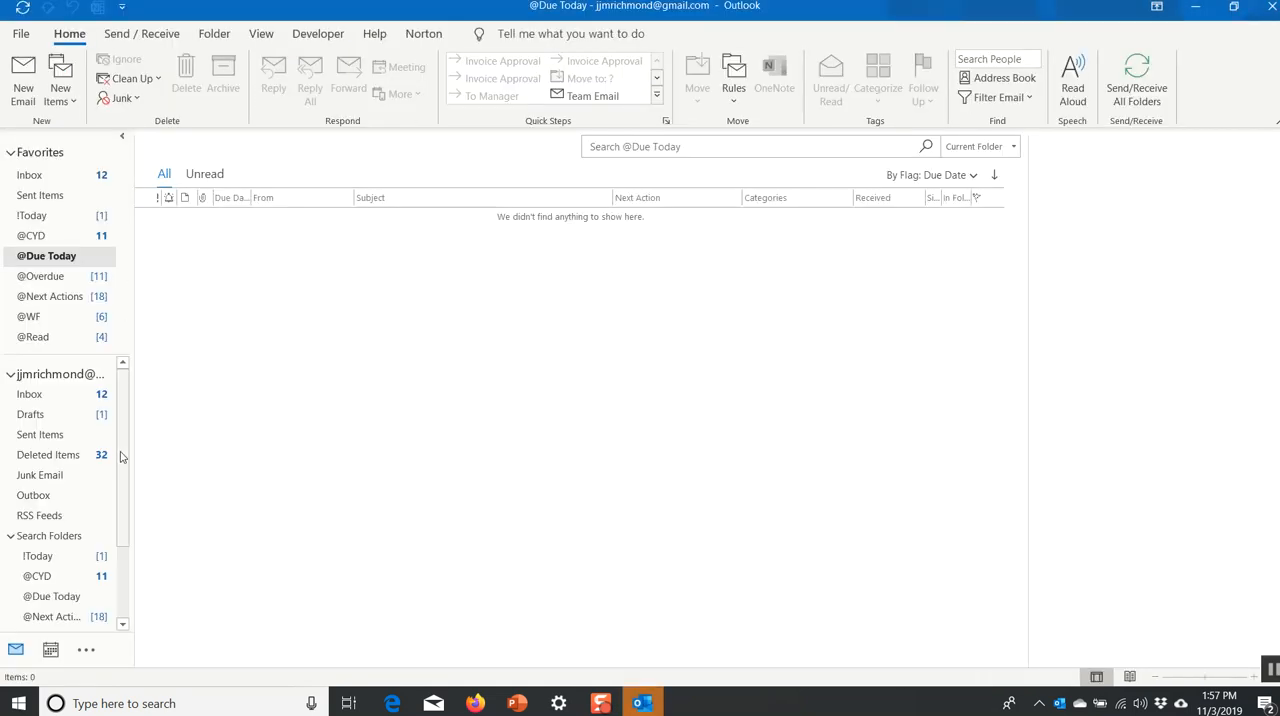
Begin a new custom search folder and open its Query Builder criteria.
right_click(57, 537)
click(119, 538)
drag(748, 242, 742, 346)
click(640, 386)
click(716, 443)
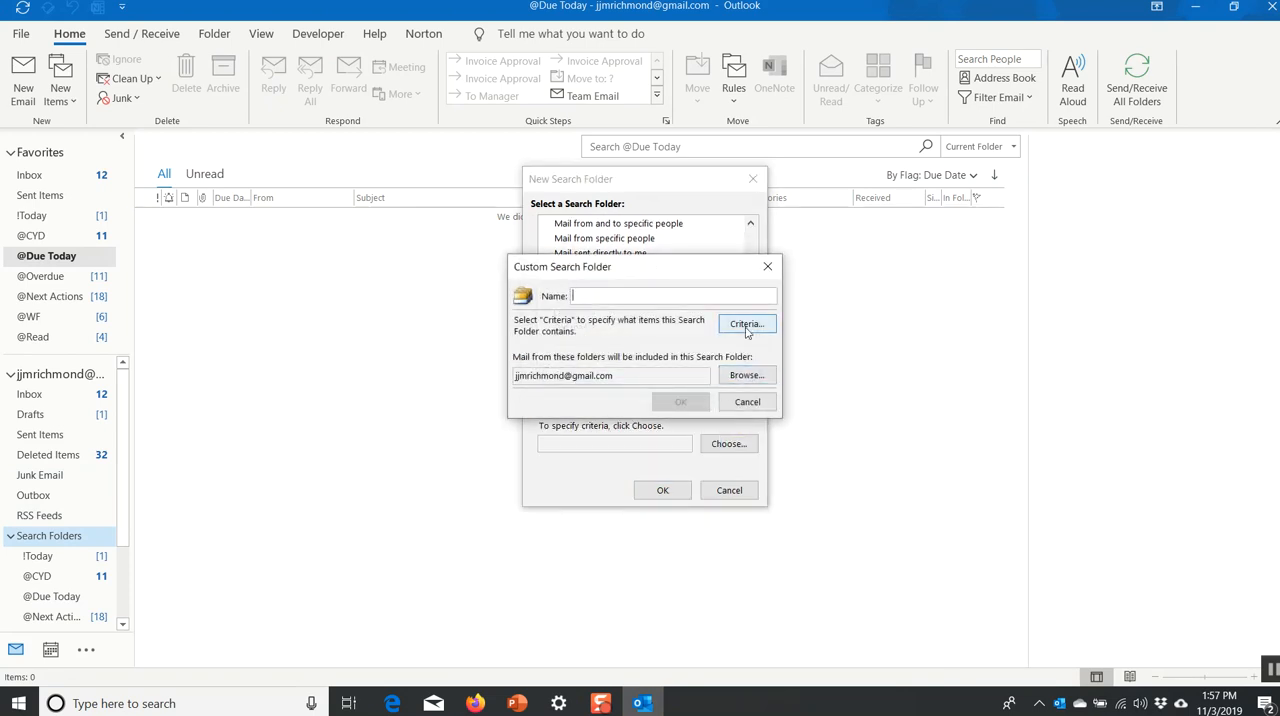
click(745, 322)
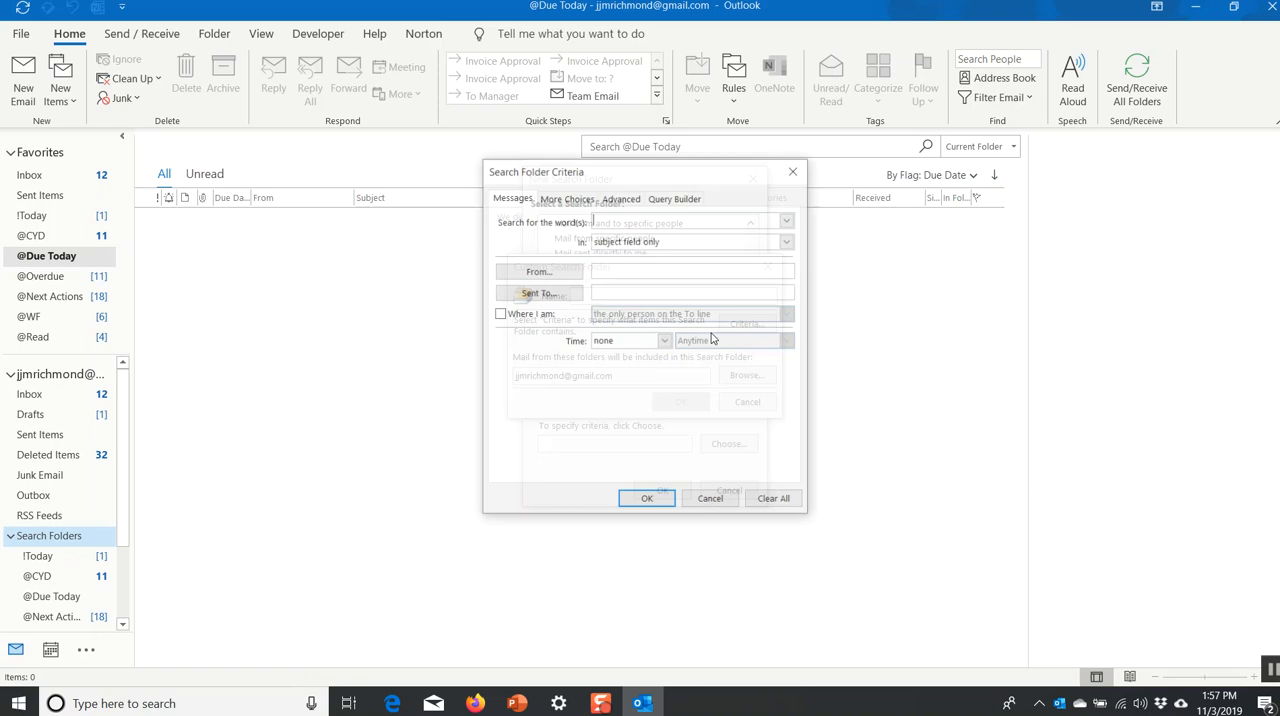
click(676, 198)
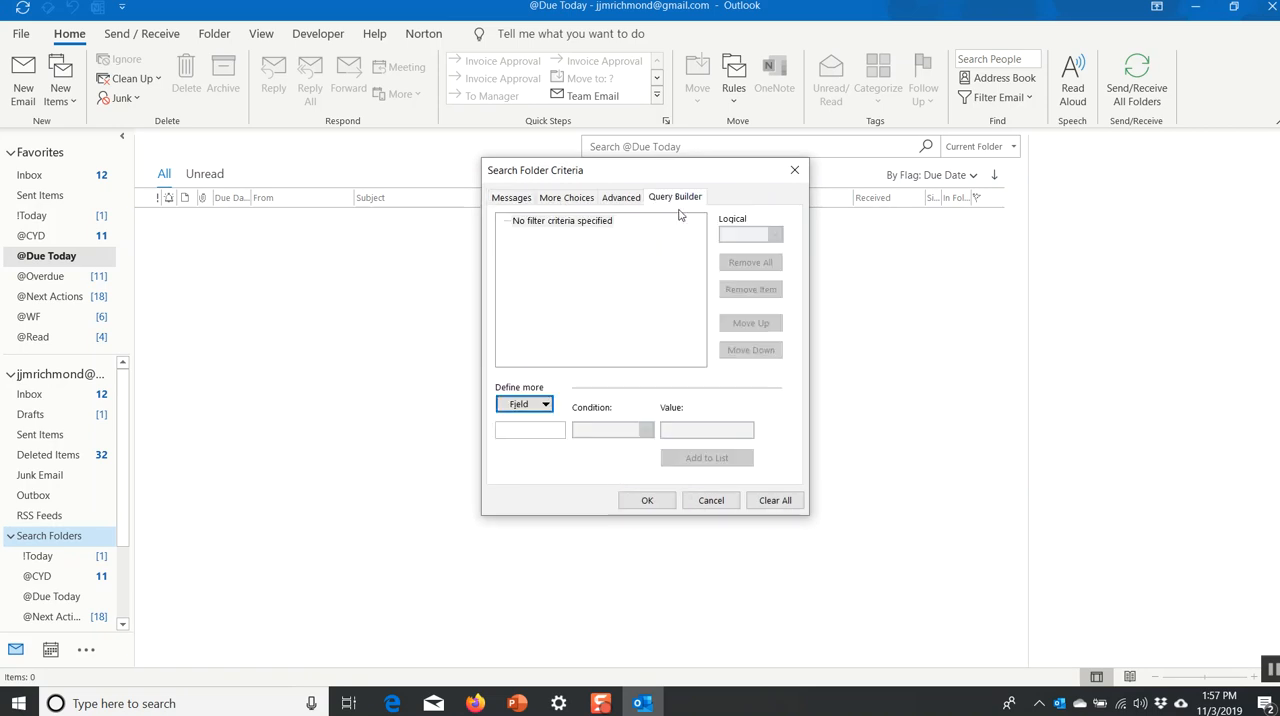
Add a Query Builder criterion from the mail fields requiring that Subject contains "test".
click(545, 408)
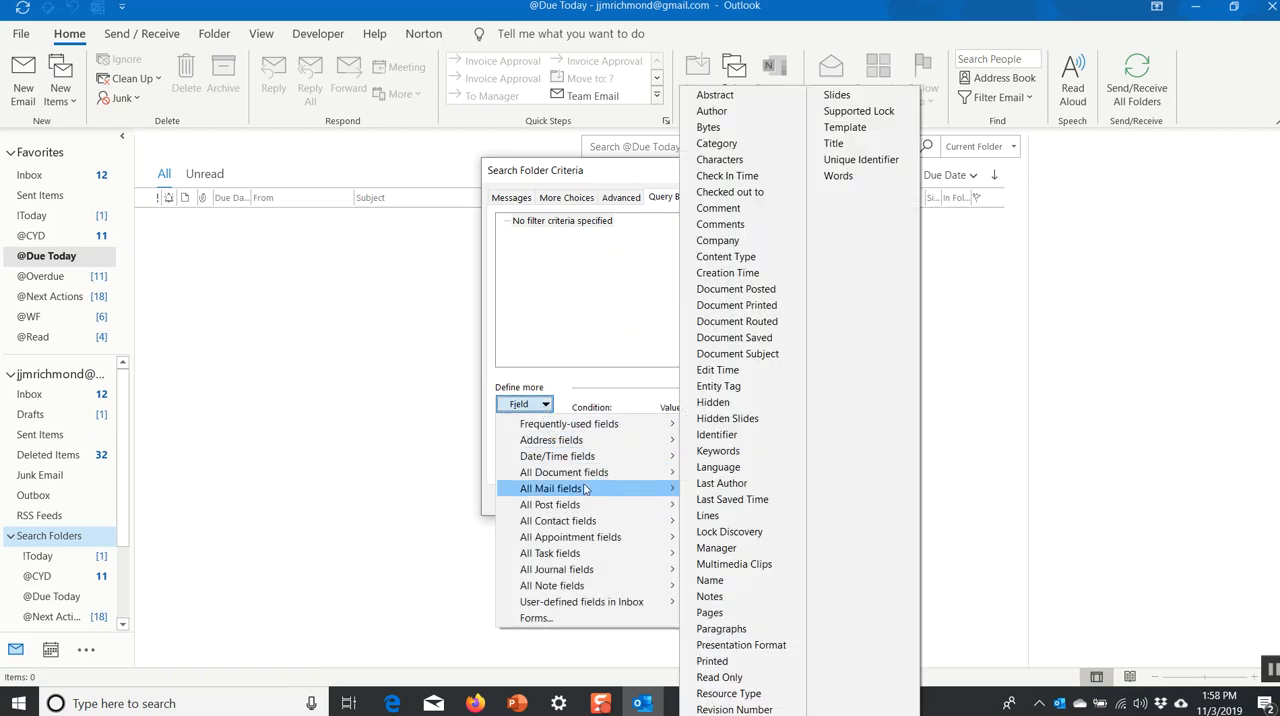
mouse_move(579, 507)
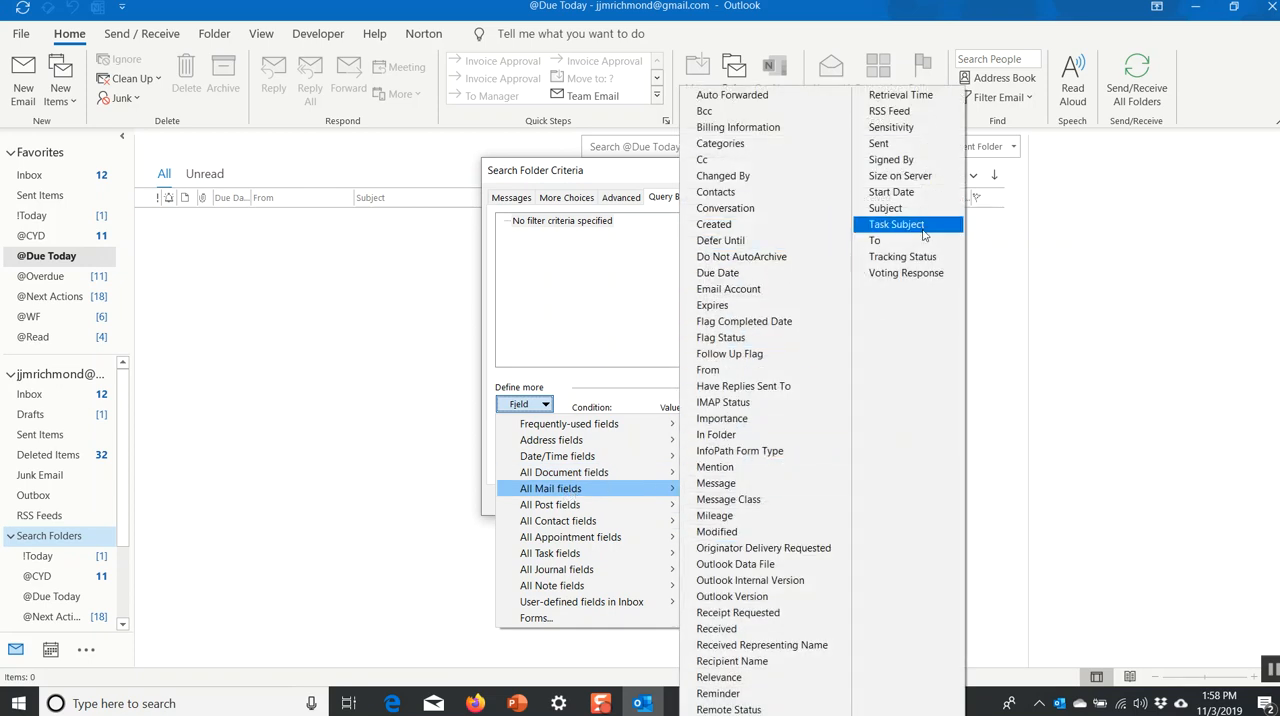
click(900, 208)
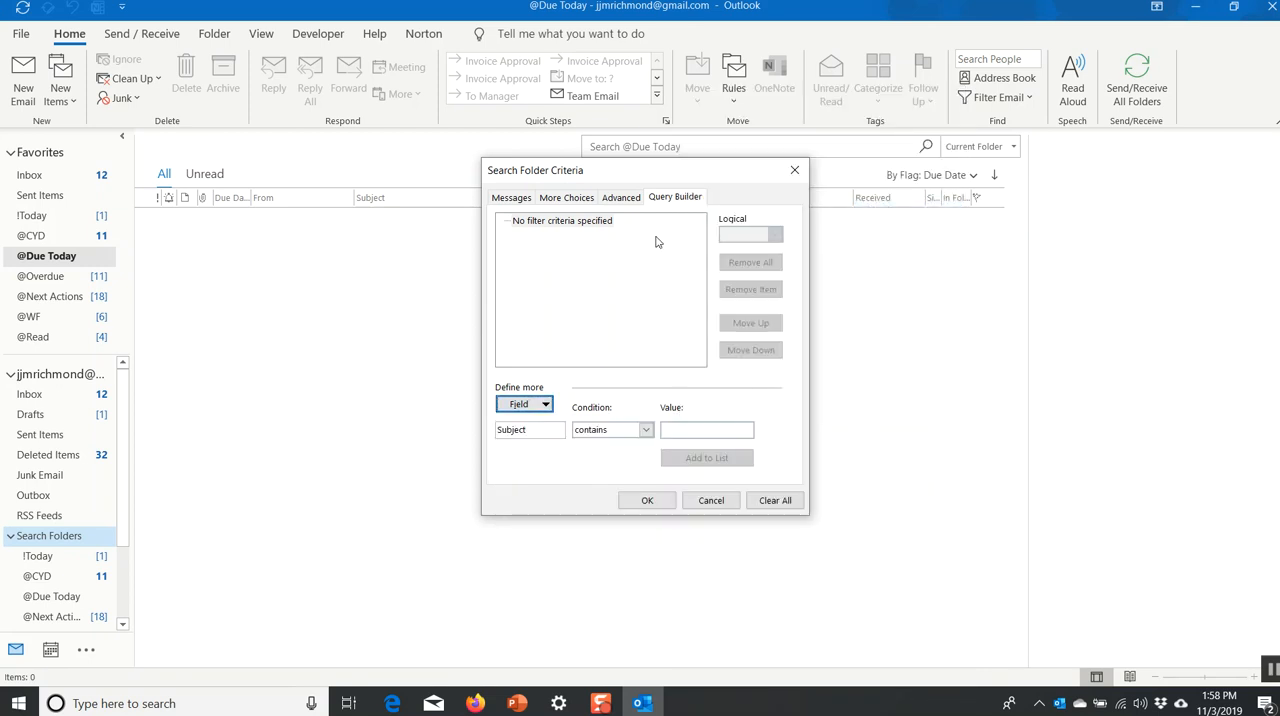
click(696, 431)
text(test)
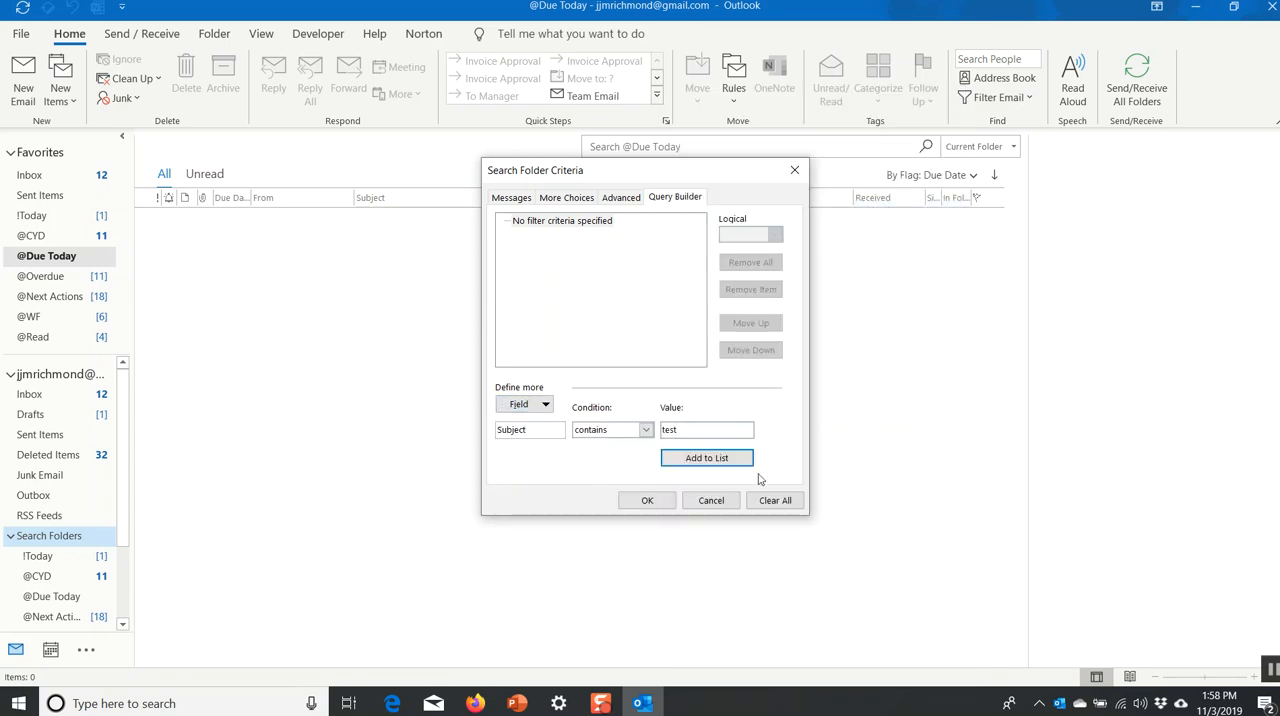
click(725, 463)
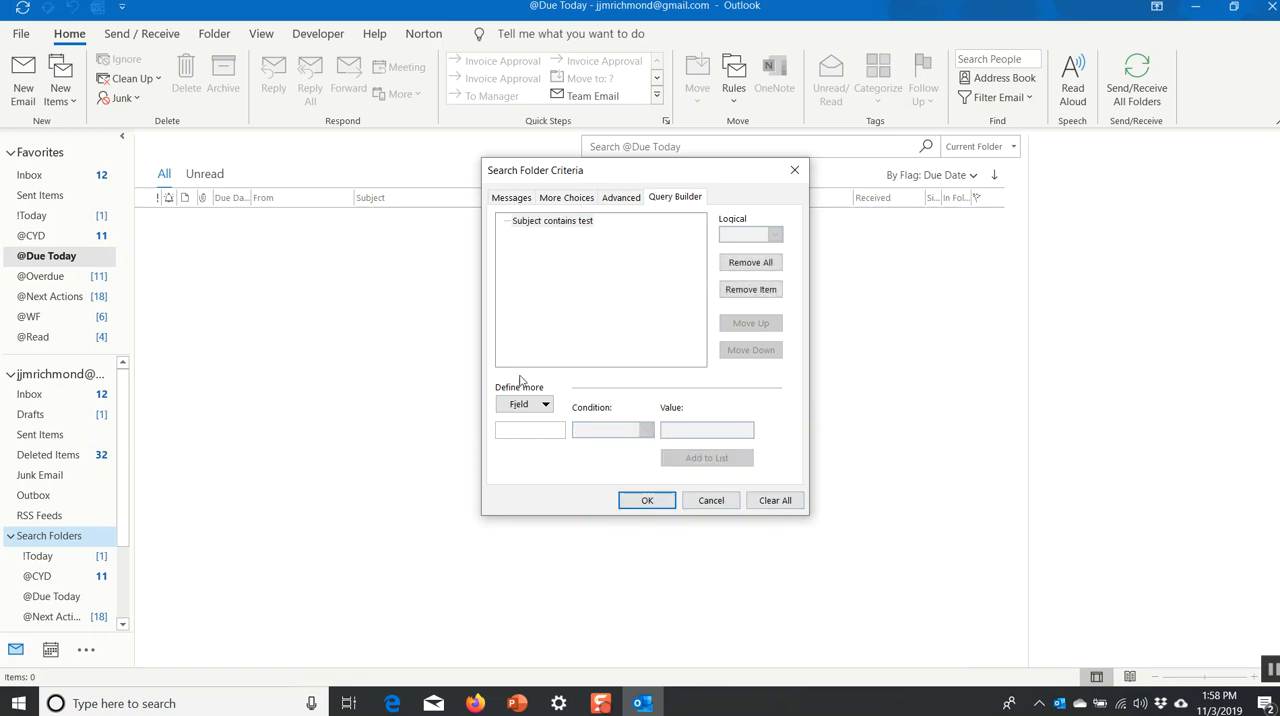
Add a second Query Builder criterion from the mail fields requiring that Subject contains "sample".
click(547, 403)
click(547, 403)
click(545, 403)
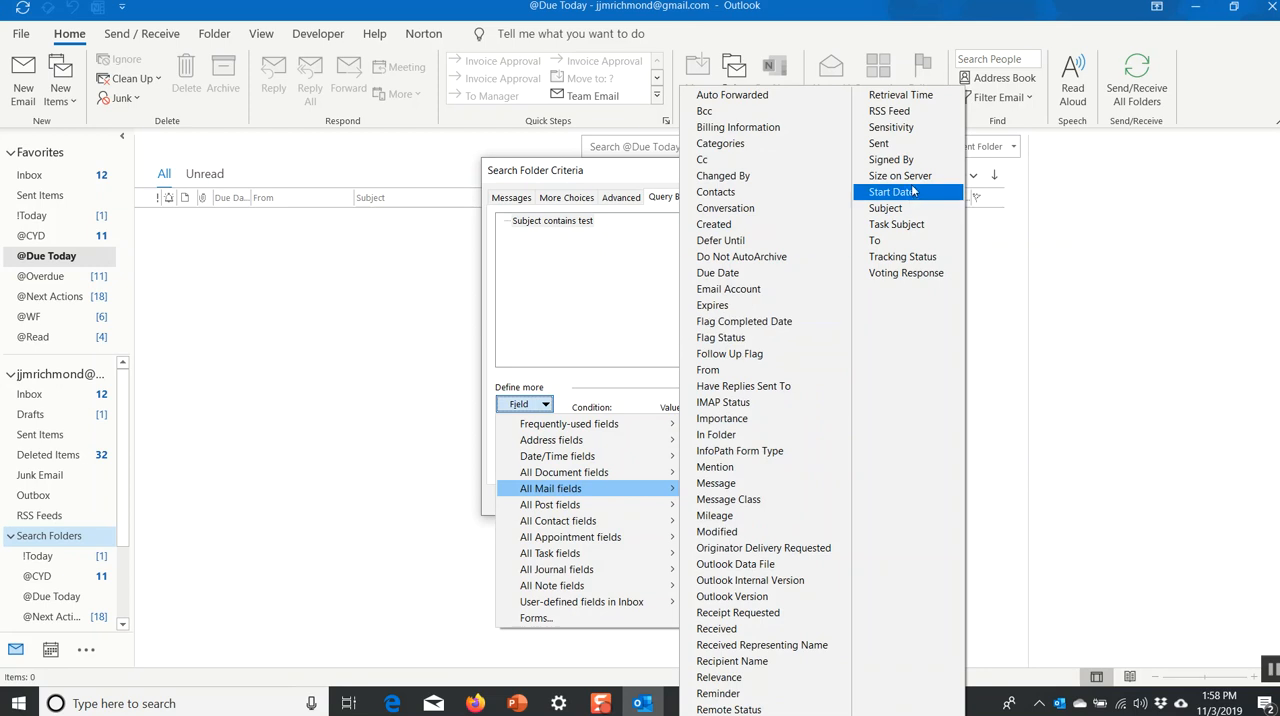
click(886, 208)
click(700, 428)
text(sample)
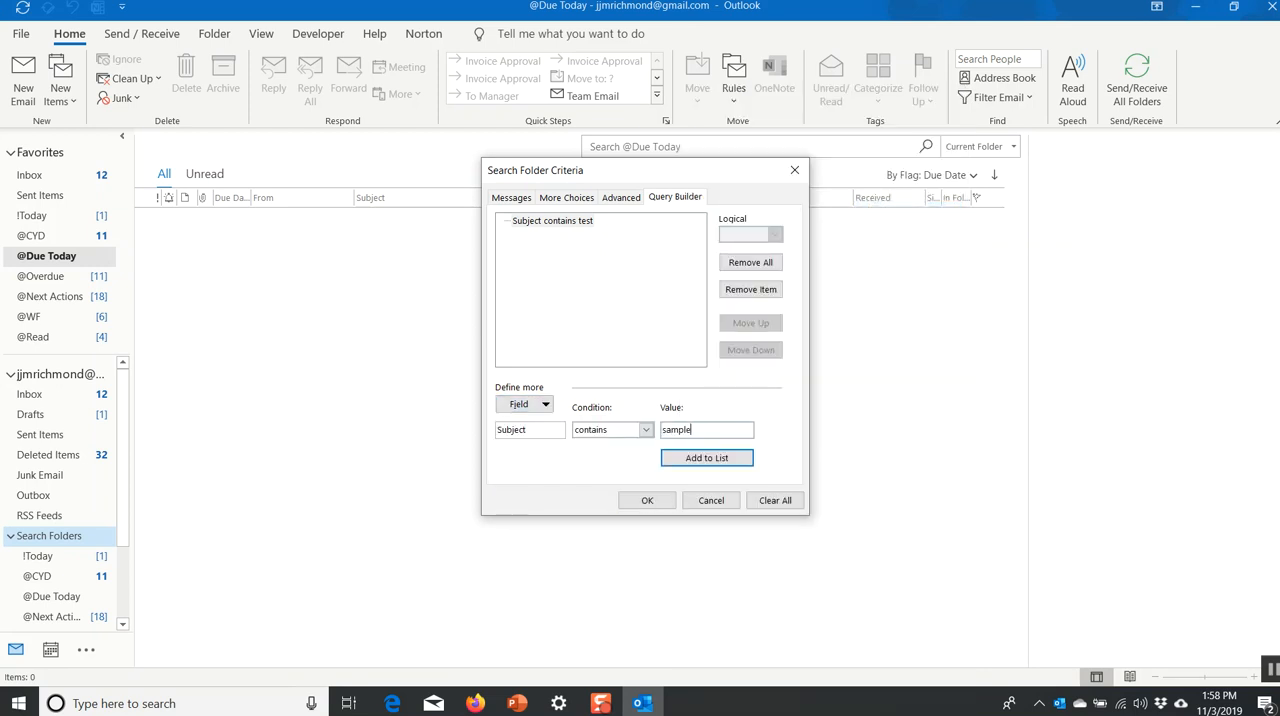
click(741, 458)
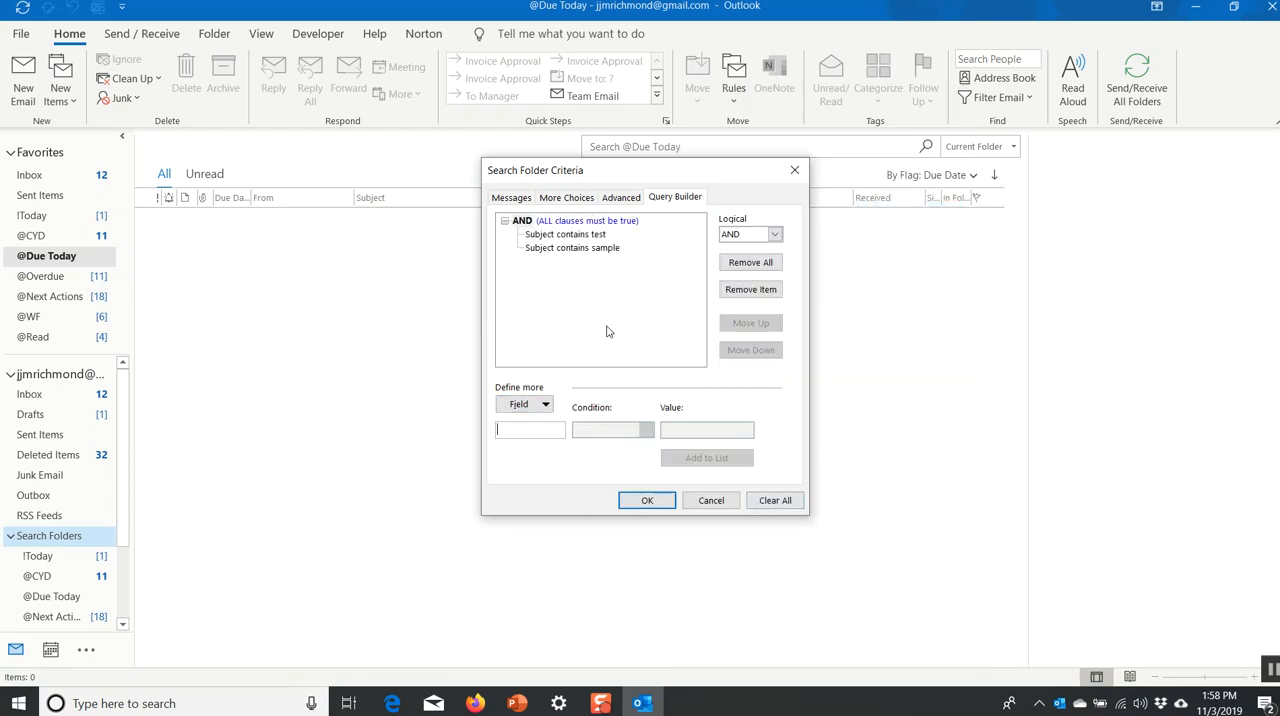
Switch the logical operator joining the two Subject clauses to OR and back to AND.
click(598, 235)
click(522, 221)
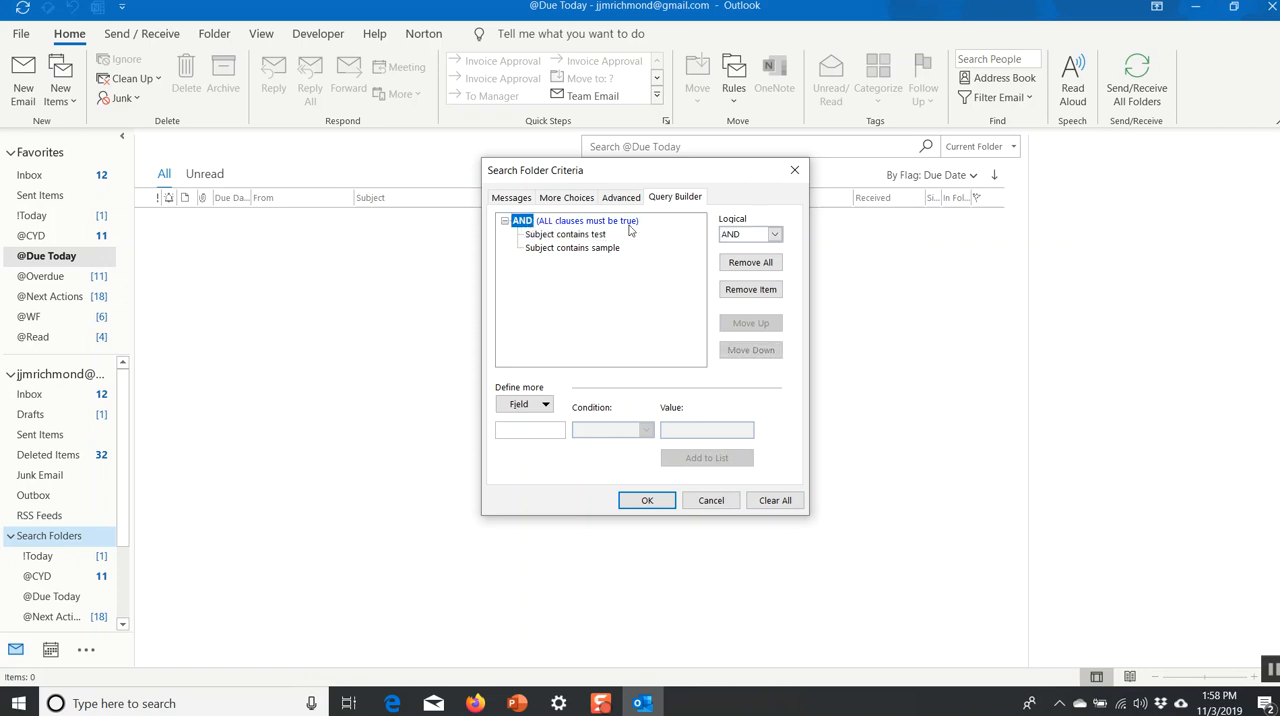
click(774, 235)
click(744, 262)
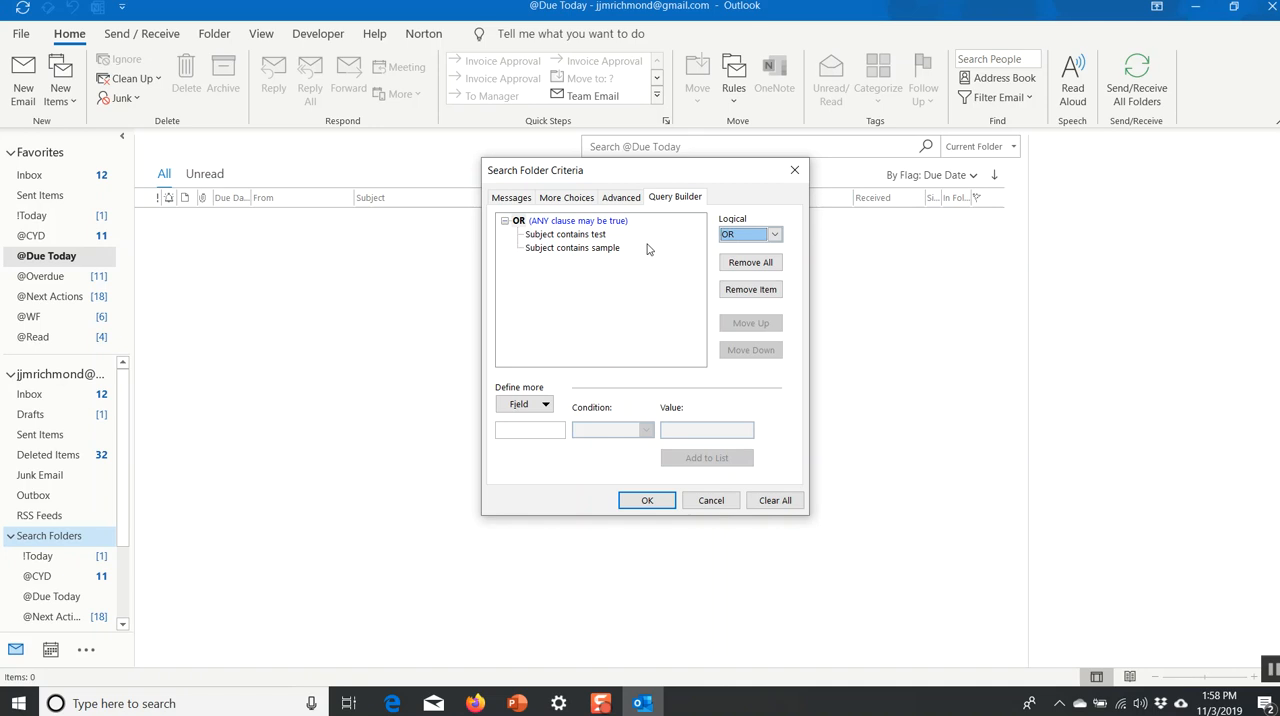
click(775, 235)
click(763, 250)
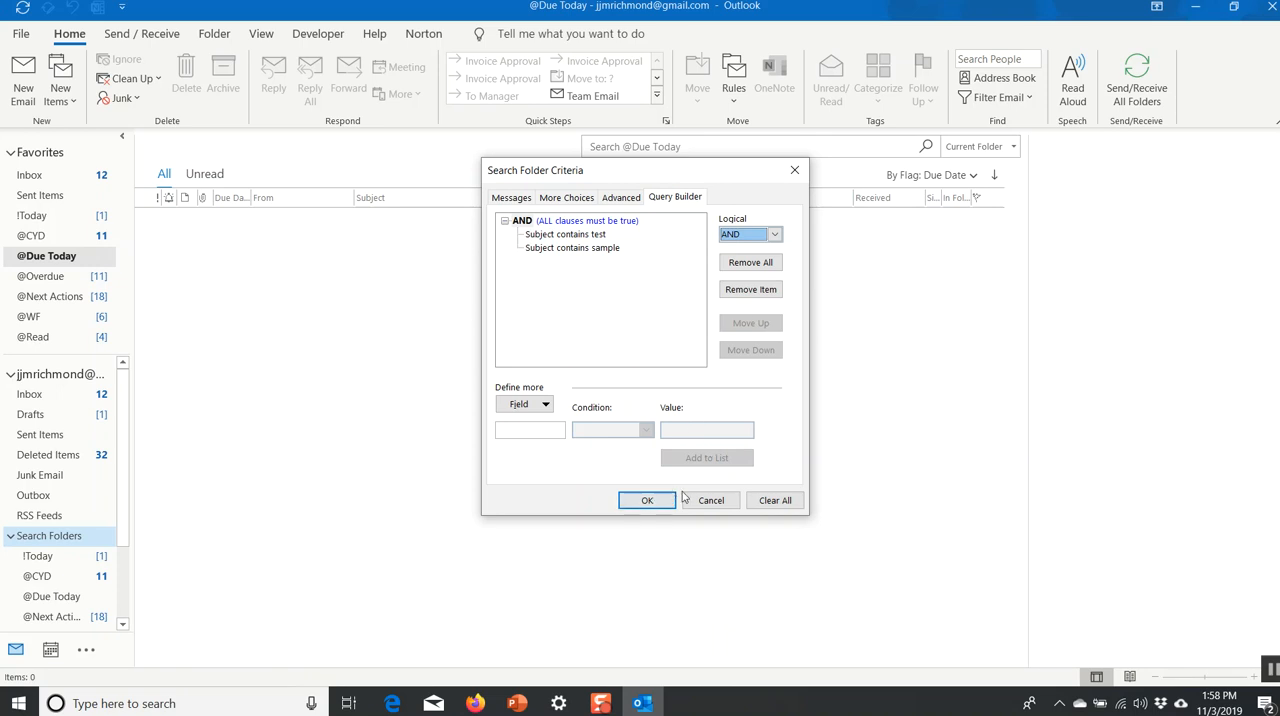
Switch to PowerPoint and start the slide show from the current slide, "Add Query Builder to Custom Search Folder".
click(516, 703)
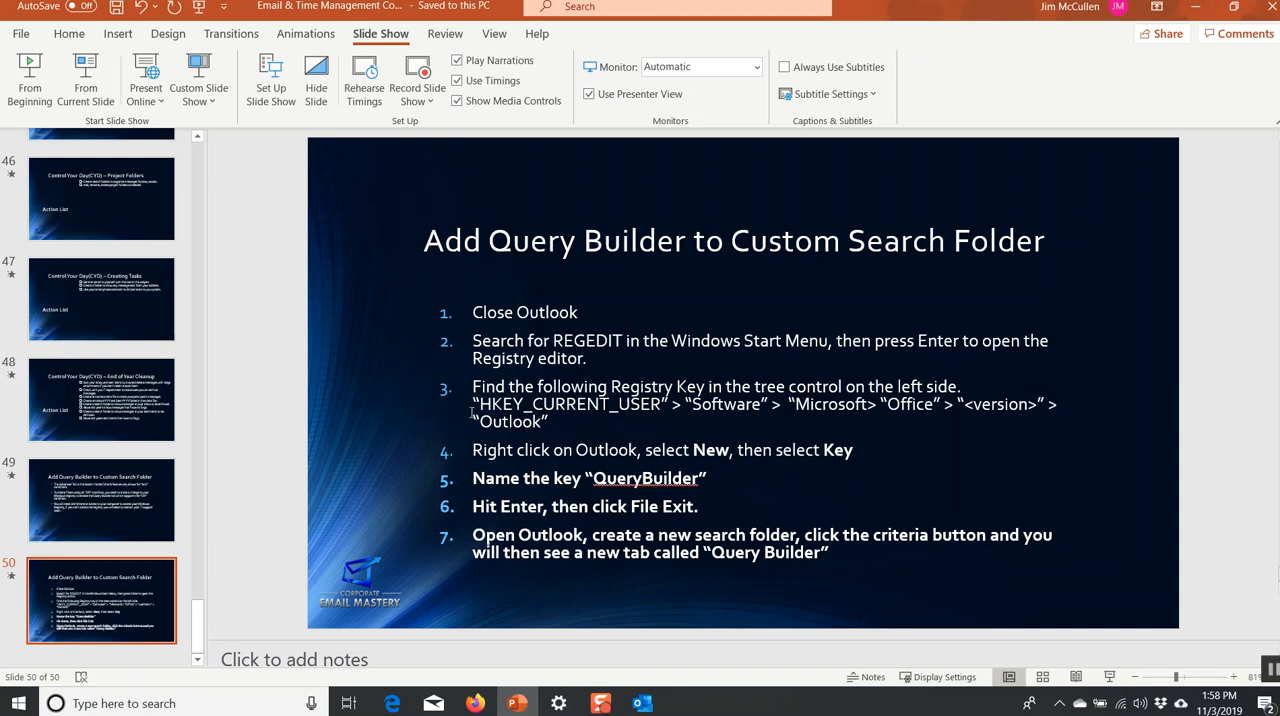
click(86, 80)
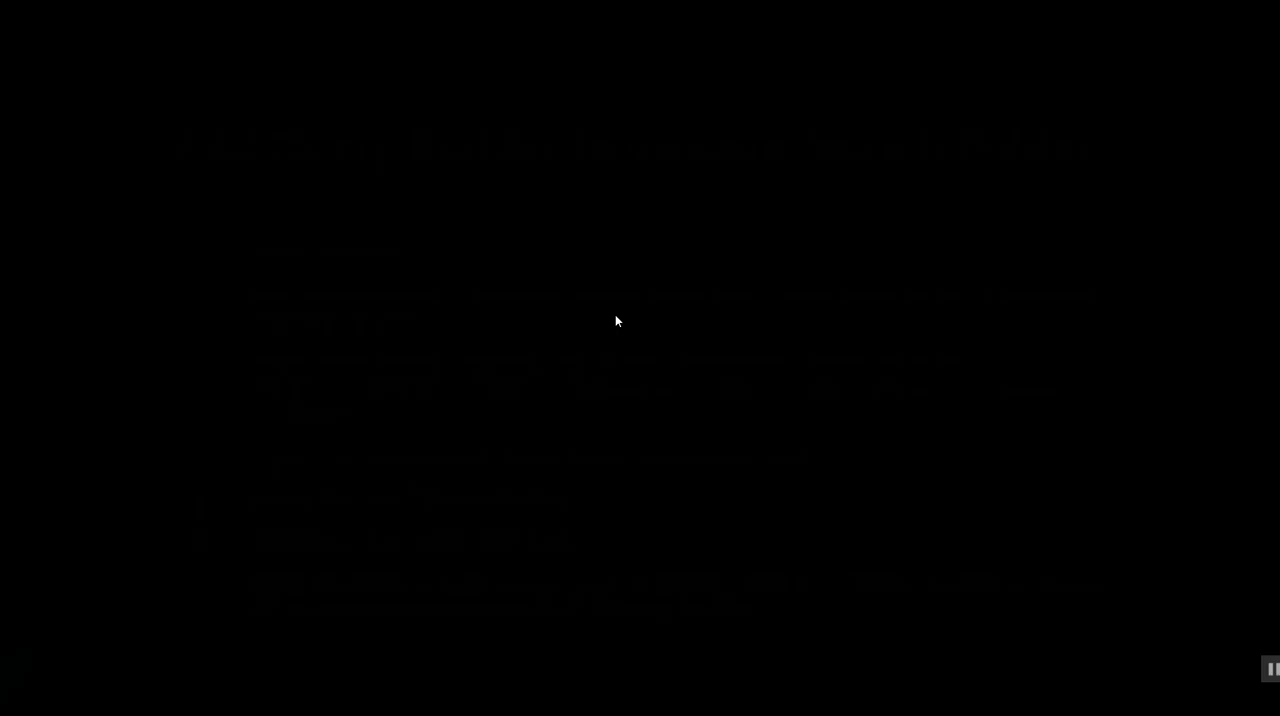